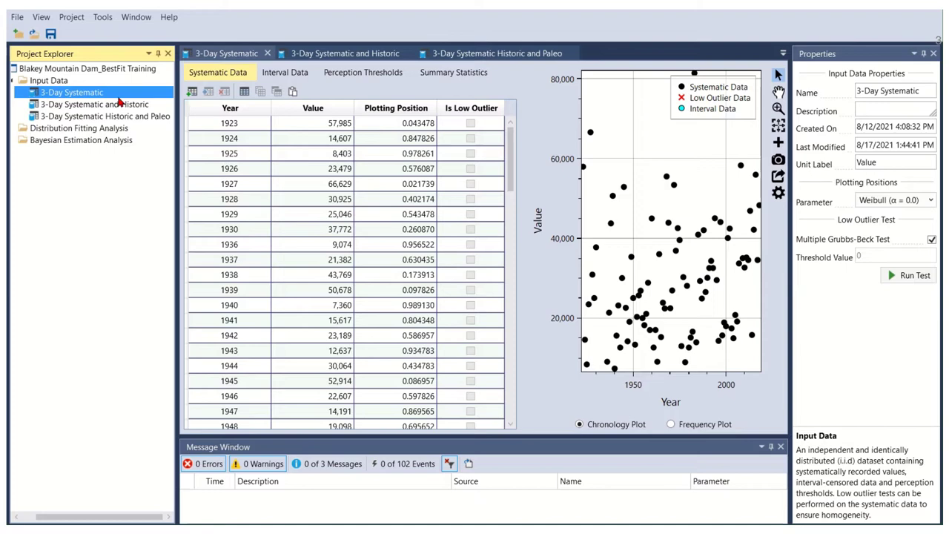
Close all the open input dataset tabs.
{"action": "left_click", "coordinate": [336, 55]}
{"action": "left_click", "coordinate": [499, 54]}
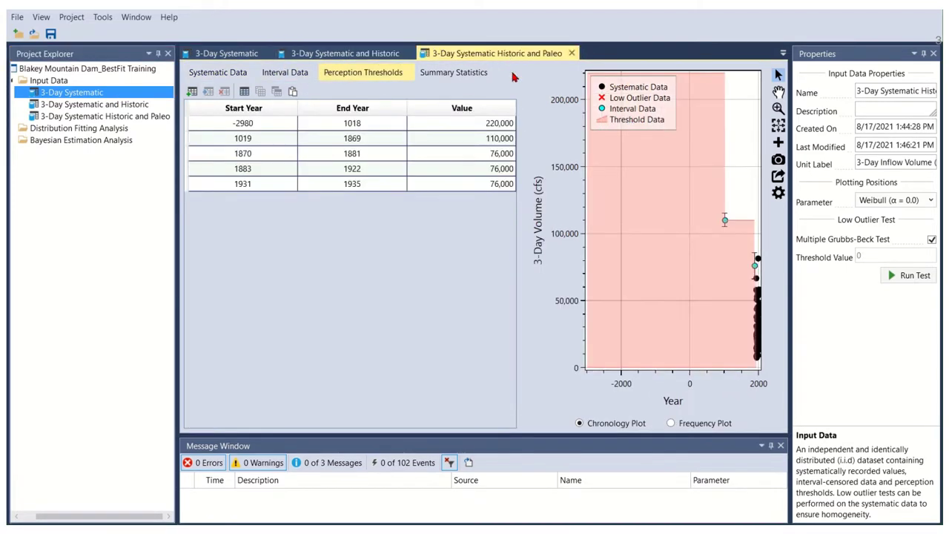
{"action": "right_click", "coordinate": [492, 56]}
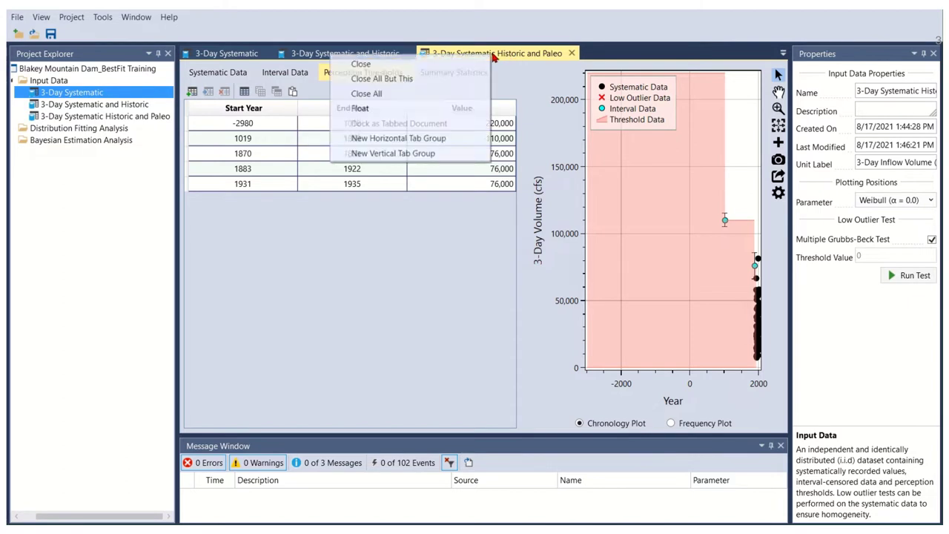
{"action": "left_click", "coordinate": [445, 95]}
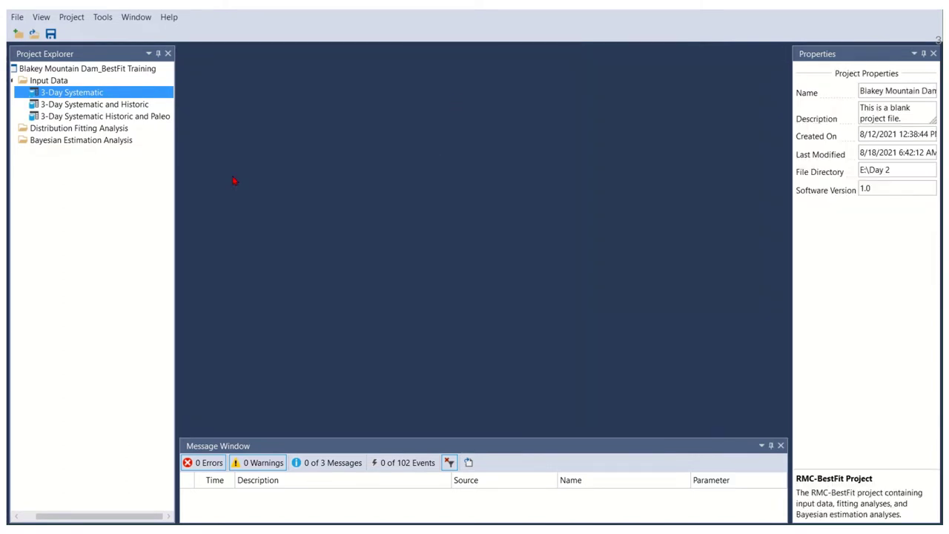
Create a new Bayesian Estimation Analysis named '3-Day Systematic'.
{"action": "left_click", "coordinate": [101, 143]}
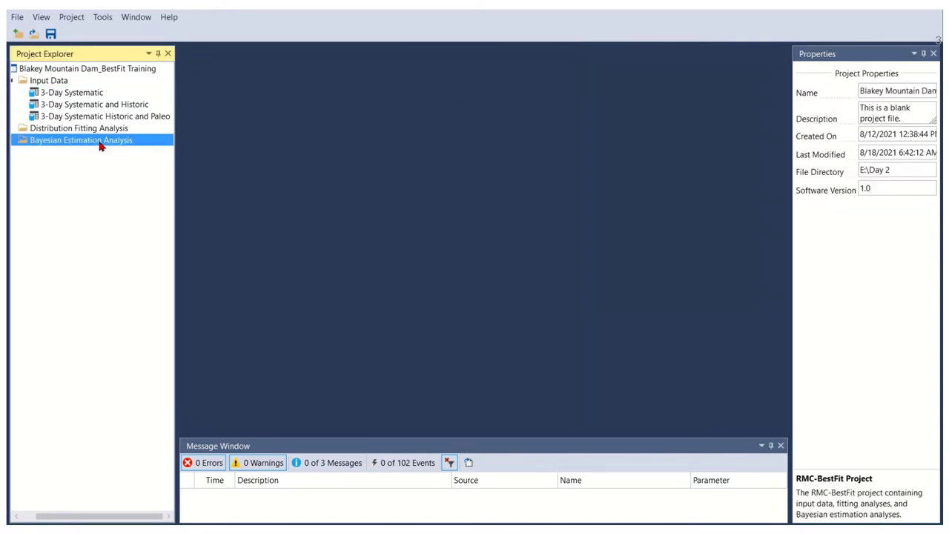
{"action": "right_click", "coordinate": [101, 145]}
{"action": "left_click", "coordinate": [116, 152]}
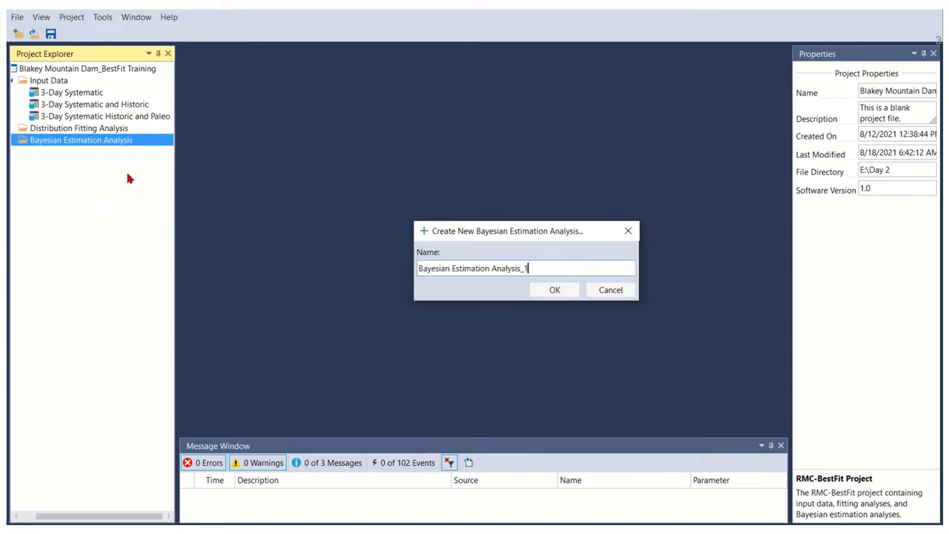
{"action": "key", "text": "alt+Tab"}
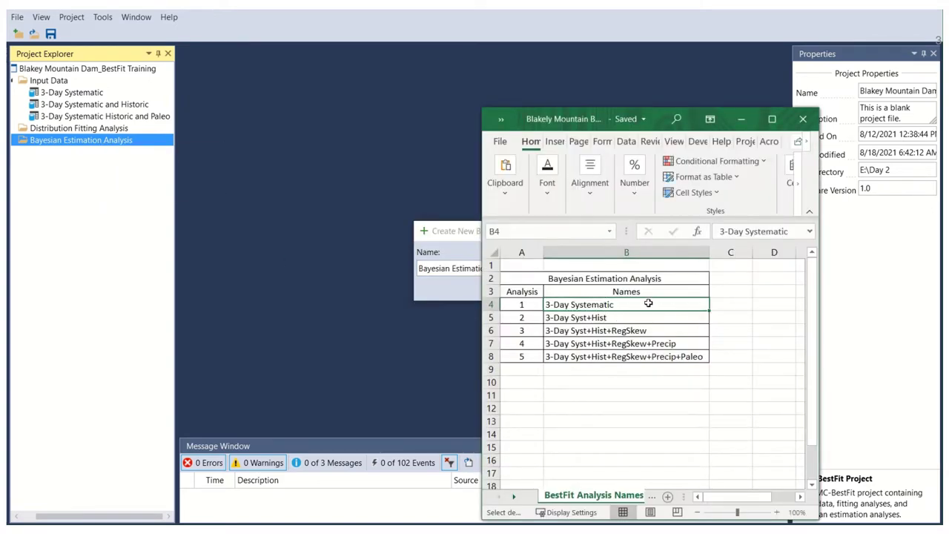
{"action": "key", "text": "ctrl+c"}
{"action": "left_click", "coordinate": [741, 119]}
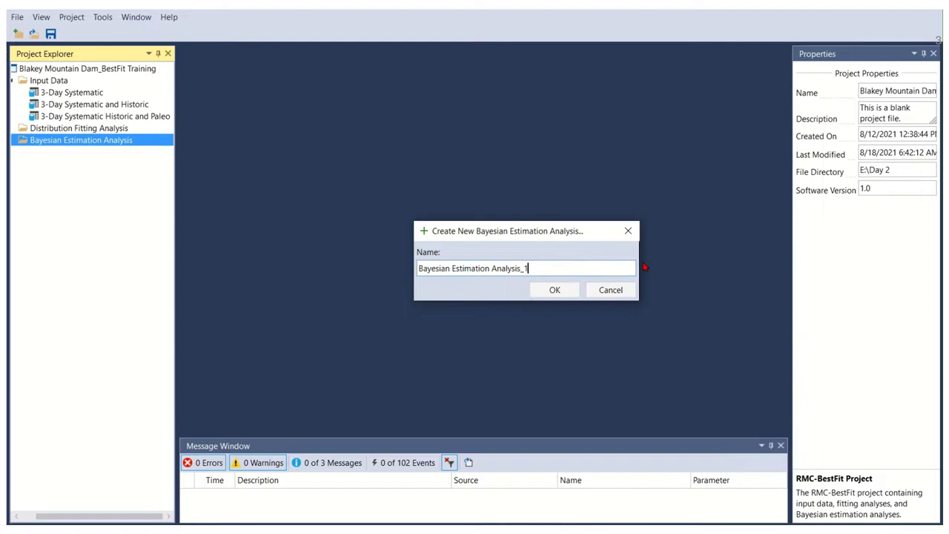
{"action": "left_click_drag", "start_coordinate": [562, 267], "coordinate": [398, 274]}
{"action": "key", "text": "ctrl+v"}
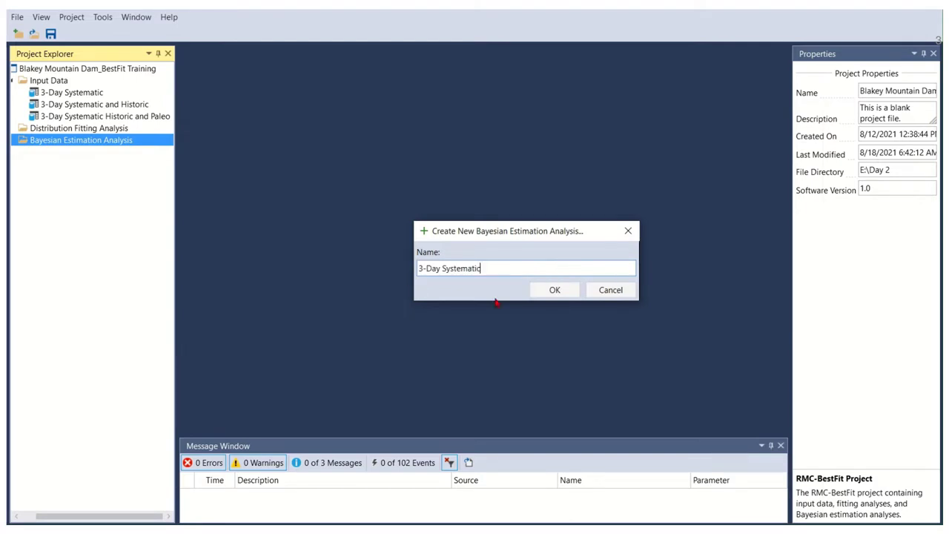
{"action": "left_click", "coordinate": [555, 290]}
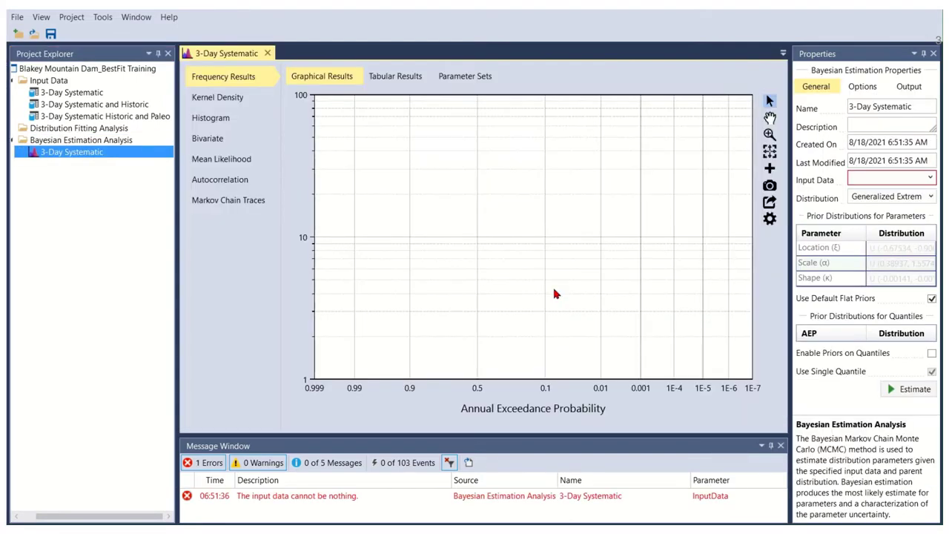
Set Input Data to 3-Day Systematic and the distribution to Log-Pearson Type III.
{"action": "left_click", "coordinate": [930, 181]}
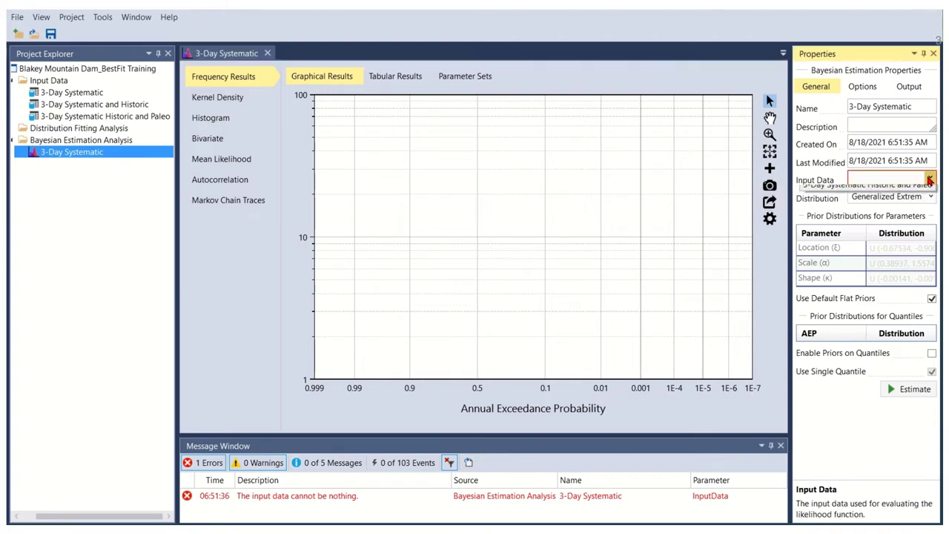
{"action": "left_click", "coordinate": [926, 193]}
{"action": "left_click", "coordinate": [927, 196]}
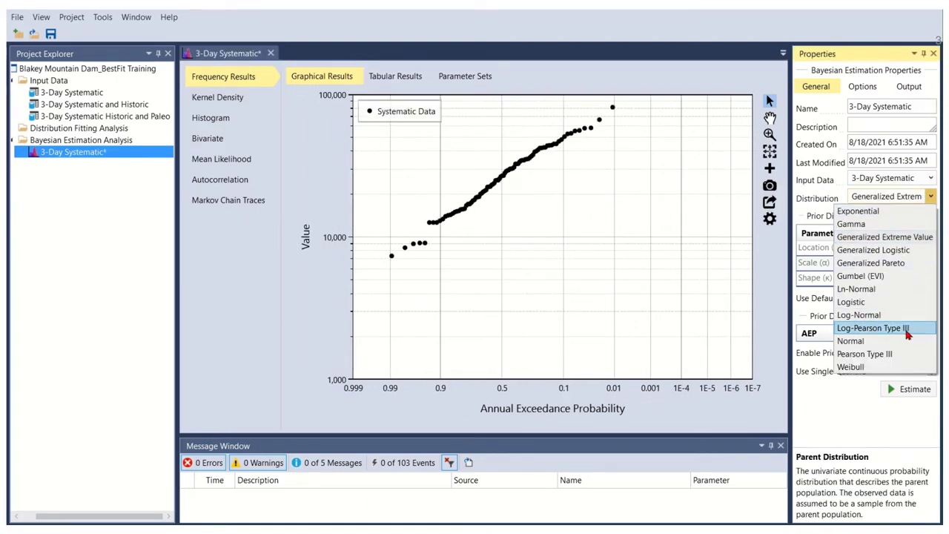
{"action": "left_click", "coordinate": [908, 336]}
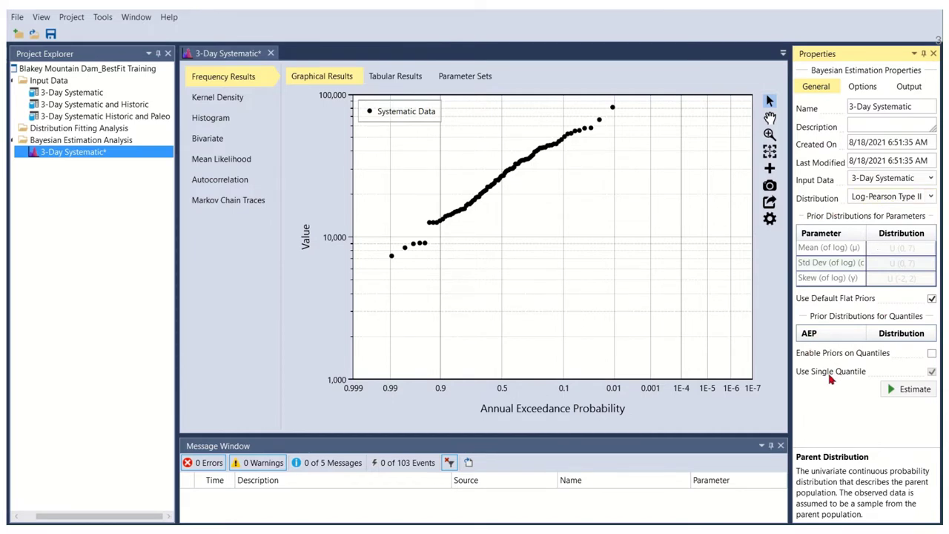
{"action": "left_click", "coordinate": [898, 393]}
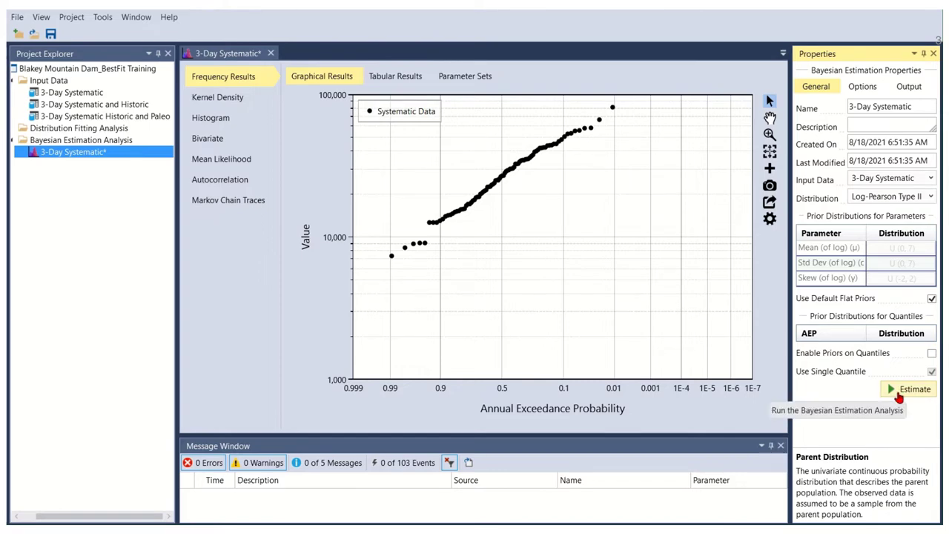
Run Estimate on 3-Day Systematic to plot posterior curves with 90% credible intervals.
{"action": "left_click", "coordinate": [897, 391]}
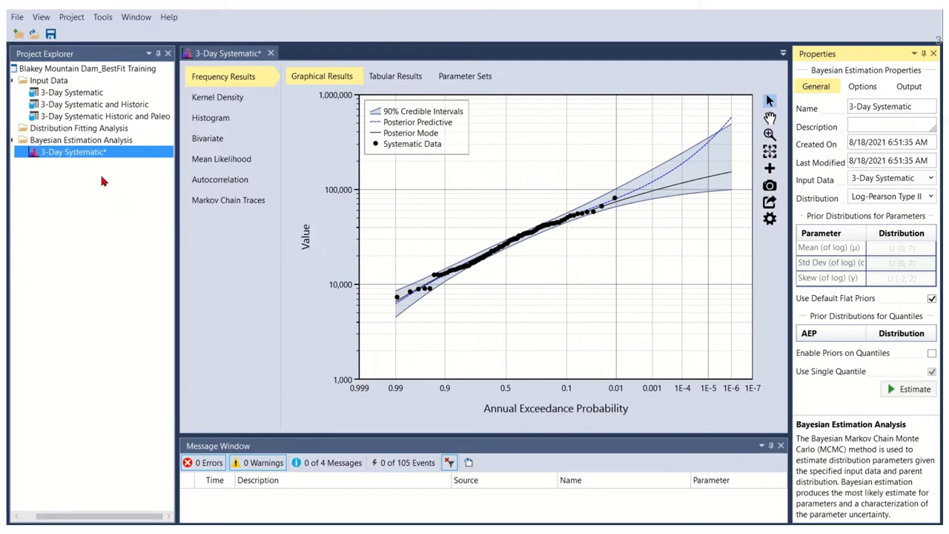
Copy the 3-Day Systematic analysis and name the copy '3-Day Syst+Hist'.
{"action": "right_click", "coordinate": [84, 153]}
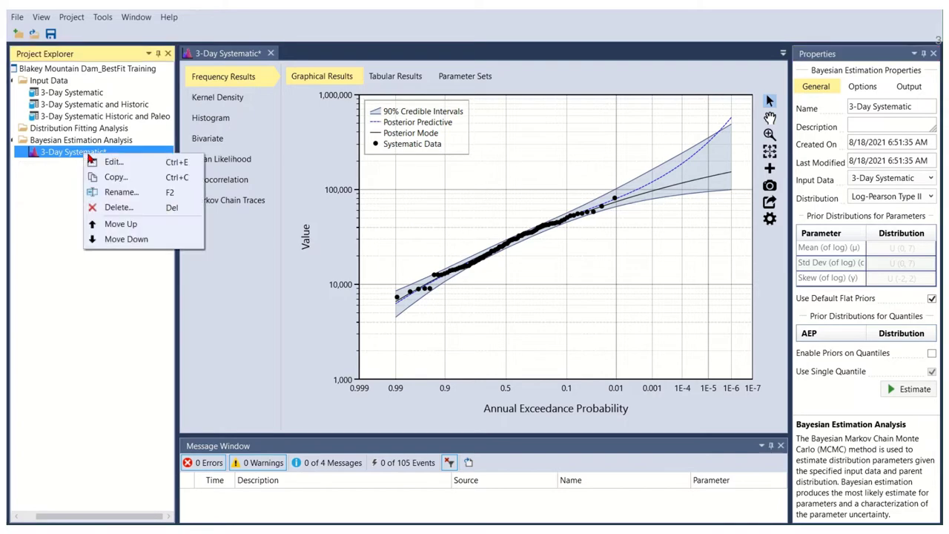
{"action": "left_click", "coordinate": [146, 182]}
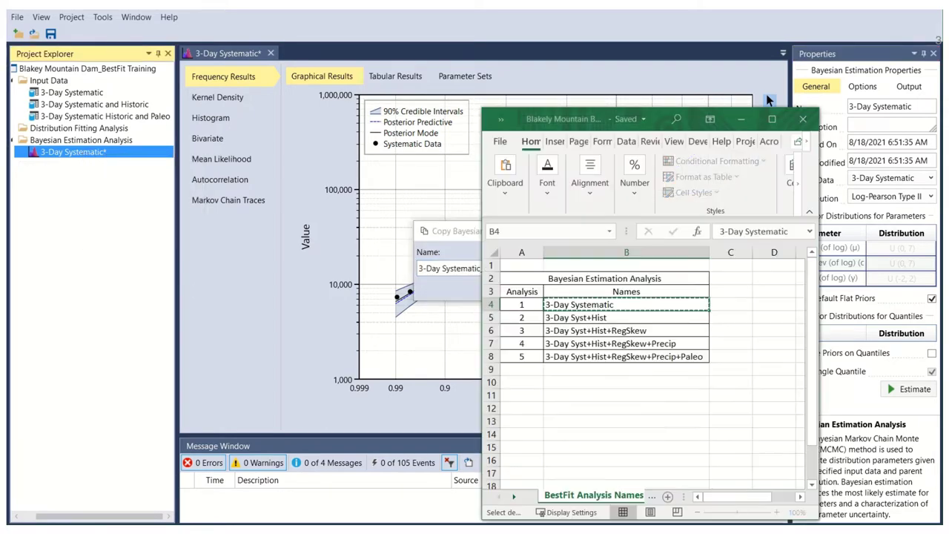
{"action": "key", "text": "alt+Tab"}
{"action": "left_click", "coordinate": [598, 319]}
{"action": "key", "text": "ctrl+c"}
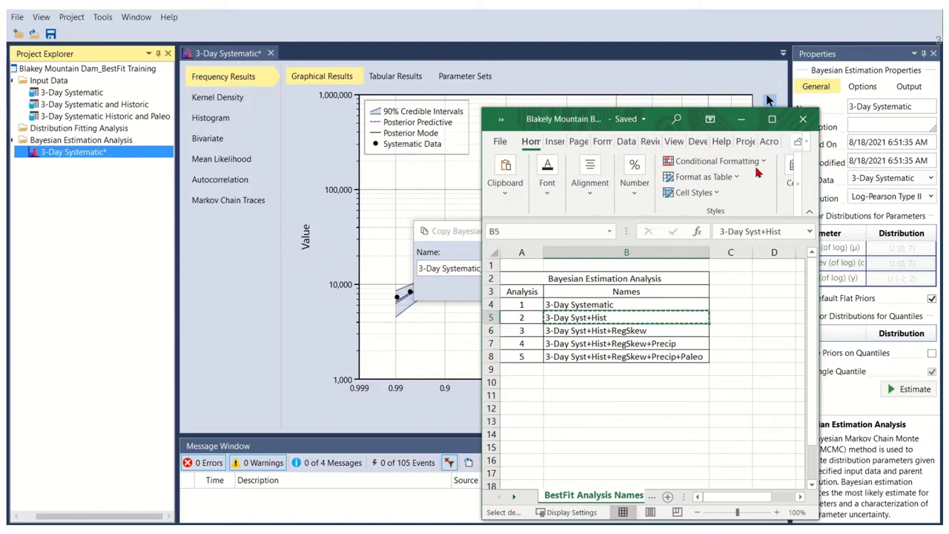
{"action": "left_click", "coordinate": [741, 121]}
{"action": "left_click_drag", "start_coordinate": [556, 269], "coordinate": [430, 271]}
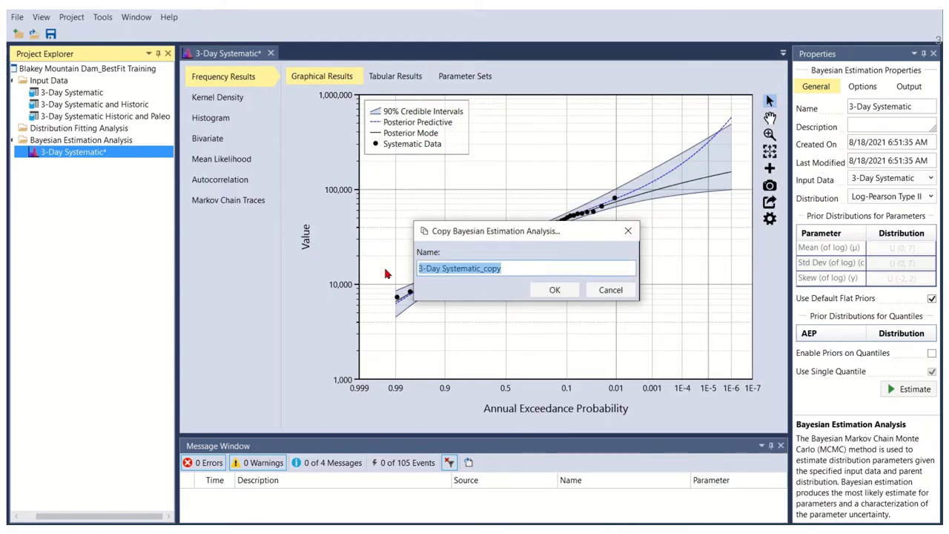
{"action": "key", "text": "ctrl+v"}
{"action": "left_click", "coordinate": [555, 290]}
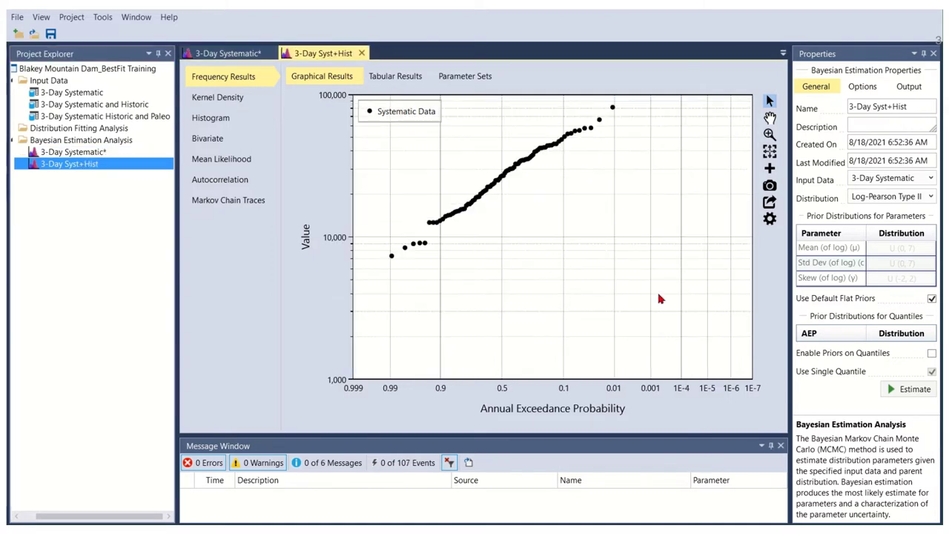
Use the 3-Day Systematic and Historic data as input and estimate the analysis.
{"action": "left_click", "coordinate": [930, 178]}
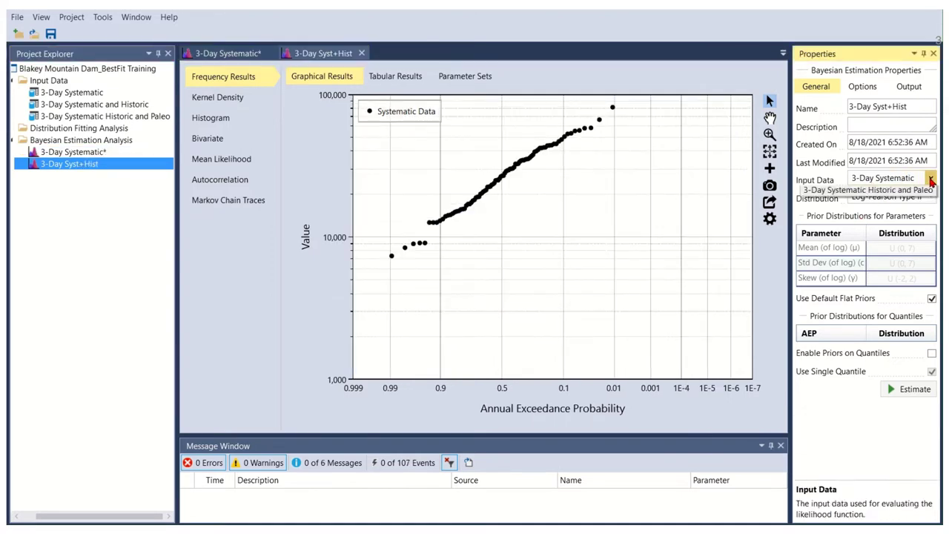
{"action": "left_click", "coordinate": [927, 204]}
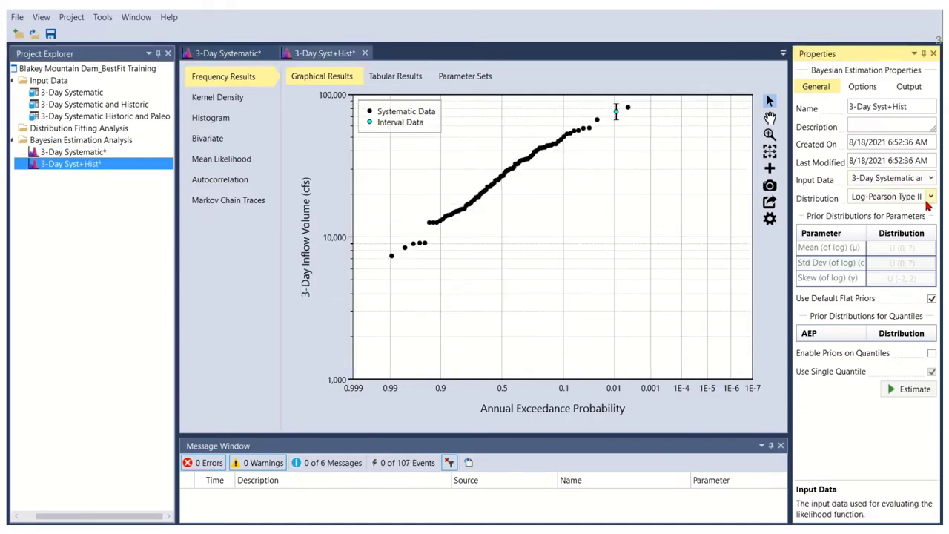
{"action": "left_click", "coordinate": [913, 390]}
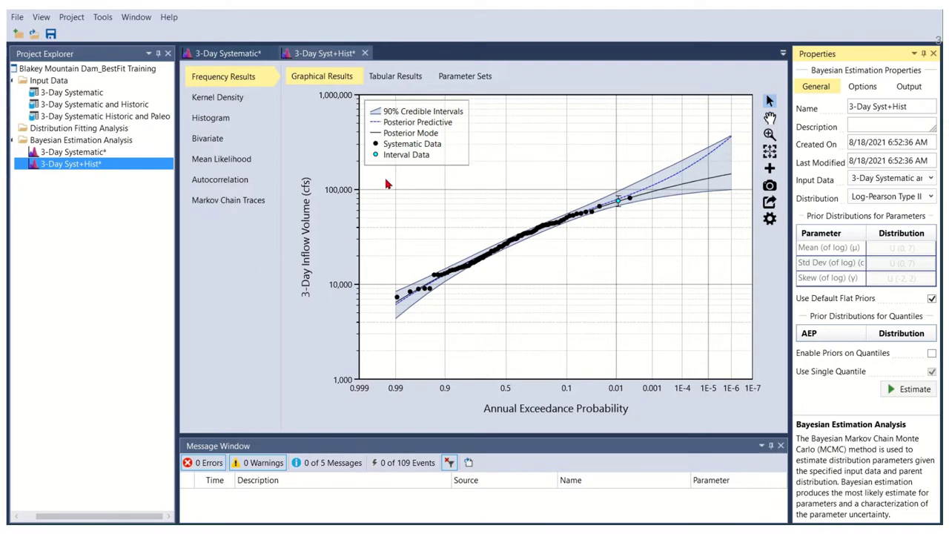
Toggle between the 3-Day Systematic and 3-Day Syst+Hist results, finishing on Syst+Hist.
{"action": "left_click", "coordinate": [82, 154]}
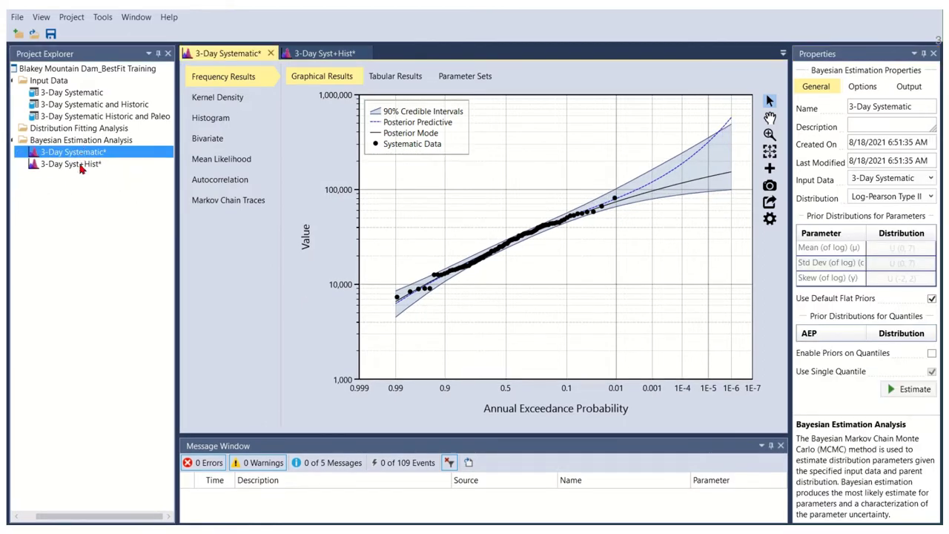
{"action": "left_click", "coordinate": [81, 168]}
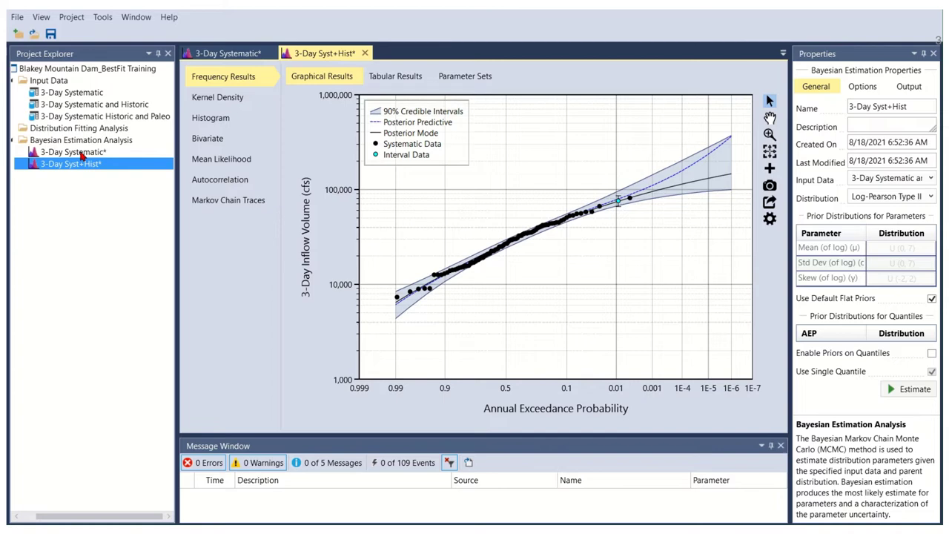
{"action": "left_click", "coordinate": [81, 155]}
{"action": "left_click", "coordinate": [82, 166]}
{"action": "left_click", "coordinate": [81, 154]}
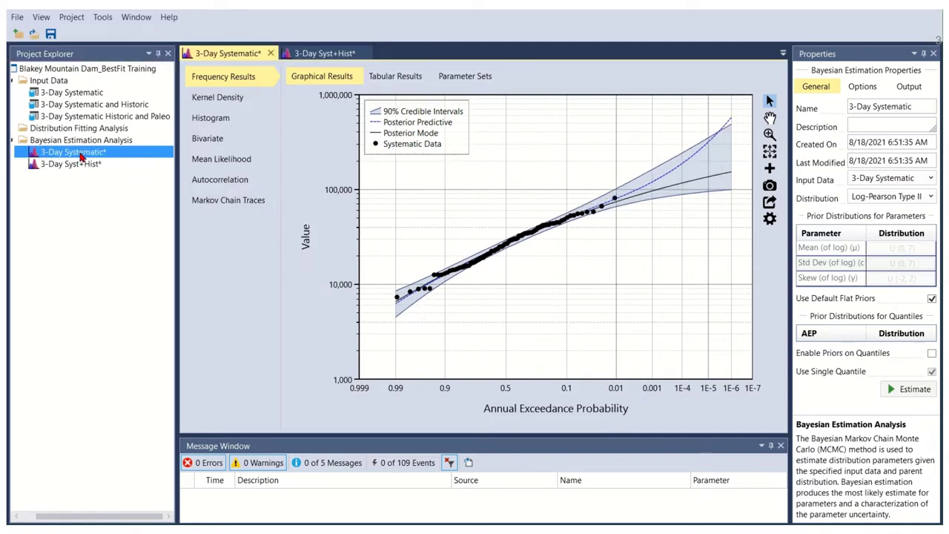
{"action": "left_click", "coordinate": [80, 166]}
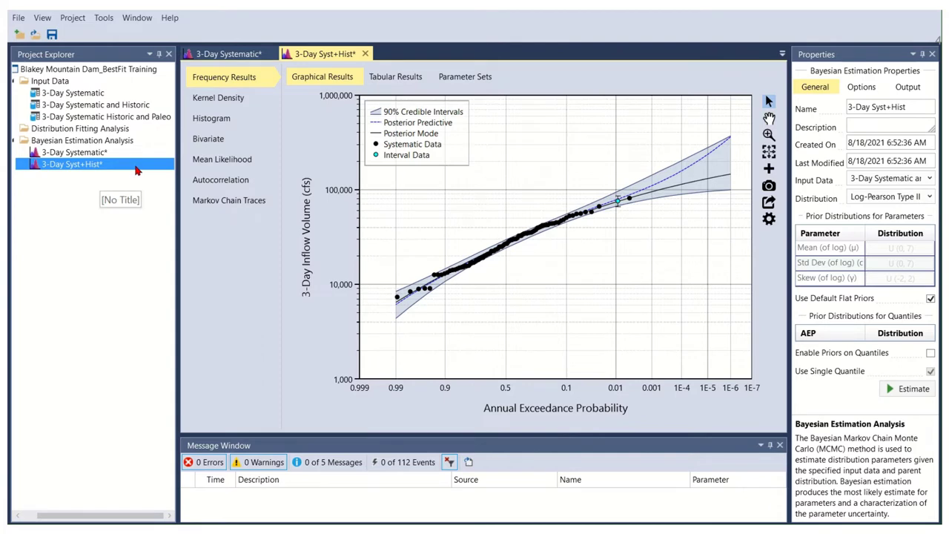
Copy 3-Day Syst+Hist and rename the copy '3-Day Syst+Hist+RegSkew'.
{"action": "right_click", "coordinate": [102, 167]}
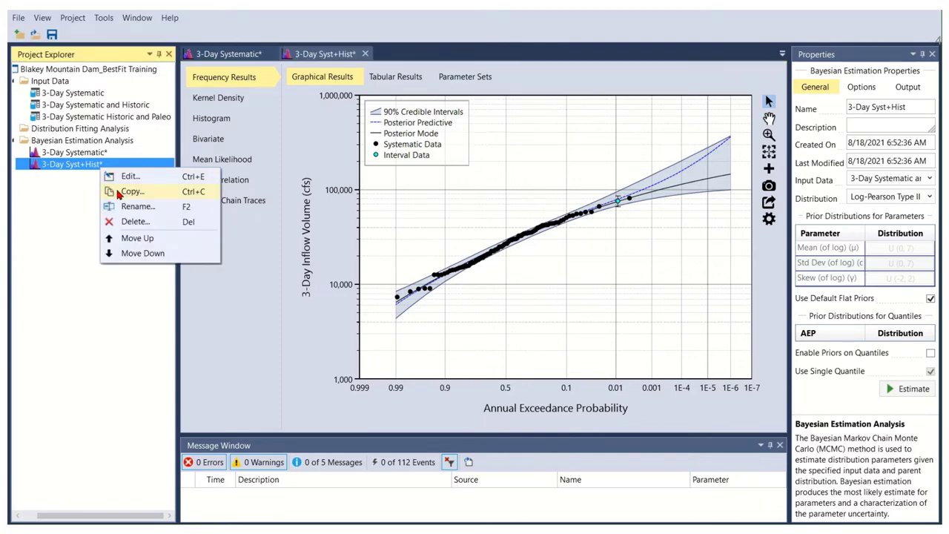
{"action": "left_click", "coordinate": [126, 191]}
{"action": "key", "text": "BackSpace"}
{"action": "key", "text": "BackSpace"}
{"action": "key", "text": "BackSpace"}
{"action": "key", "text": "BackSpace"}
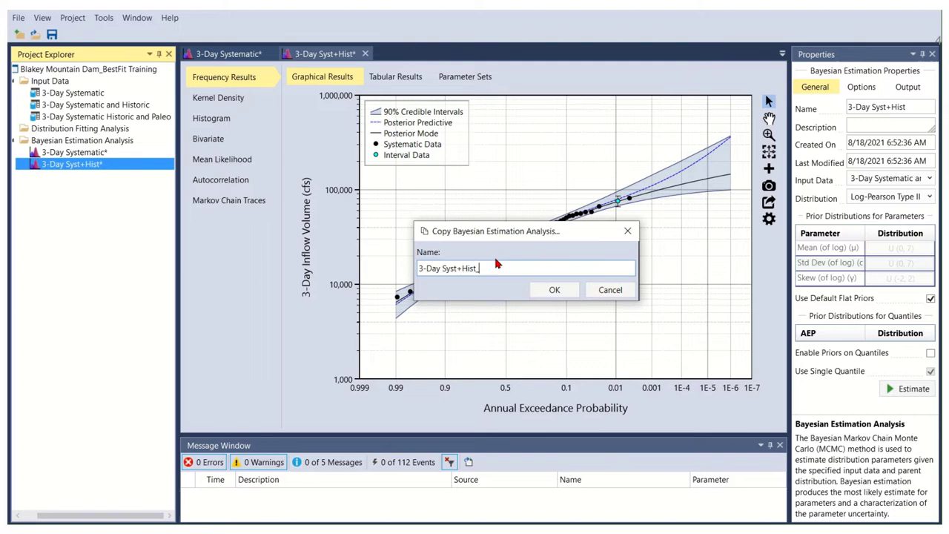
{"action": "key", "text": "BackSpace"}
{"action": "type", "text": "+RegSkew"}
{"action": "key", "text": "Return"}
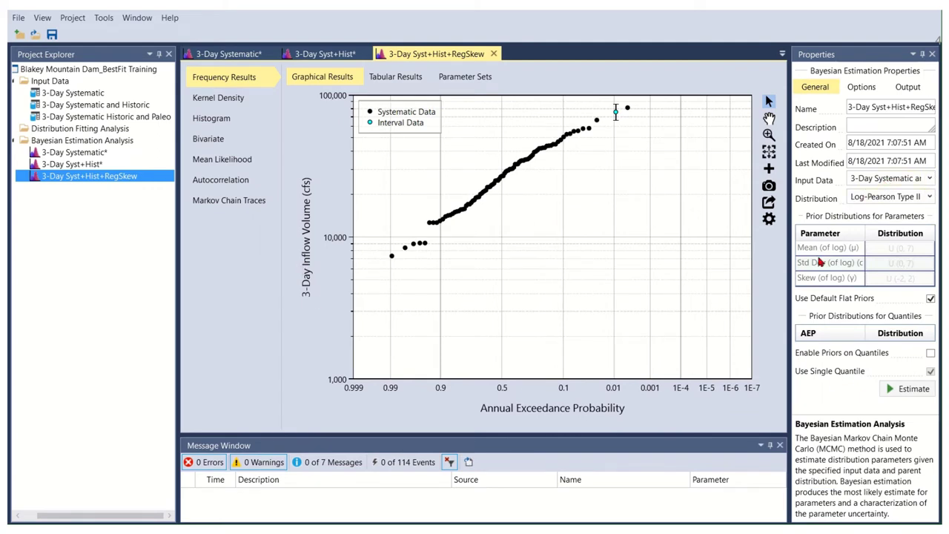
Turn off the default flat priors and make the skew prior a Normal distribution.
{"action": "left_click", "coordinate": [930, 299]}
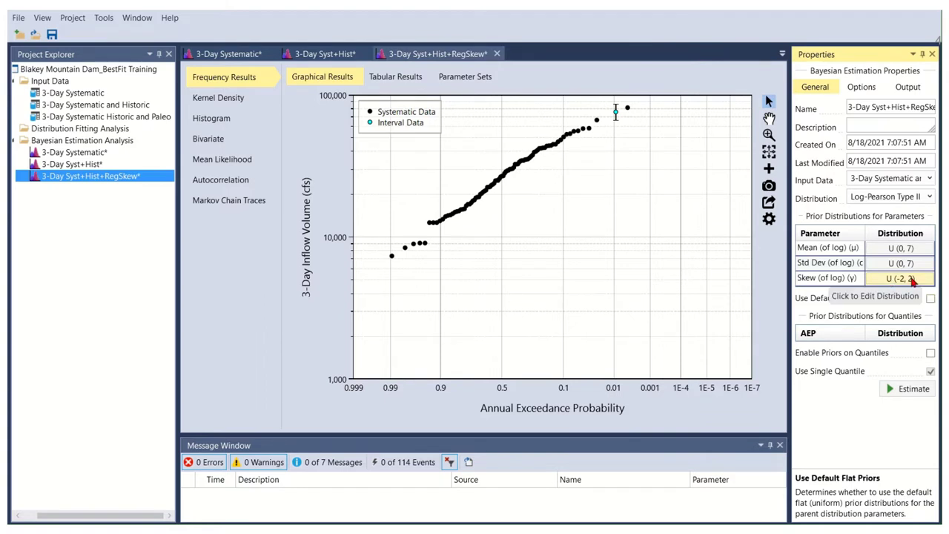
{"action": "left_click", "coordinate": [913, 279]}
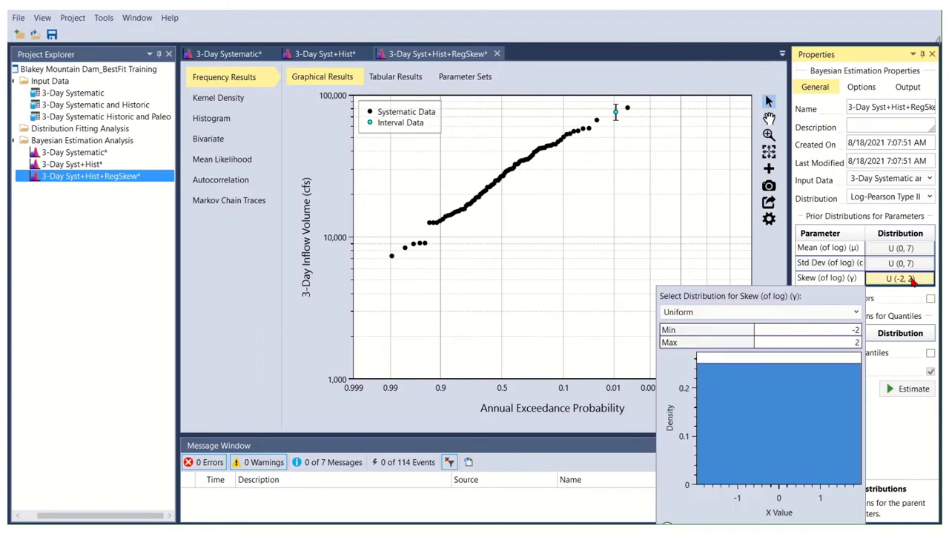
{"action": "left_click", "coordinate": [858, 313]}
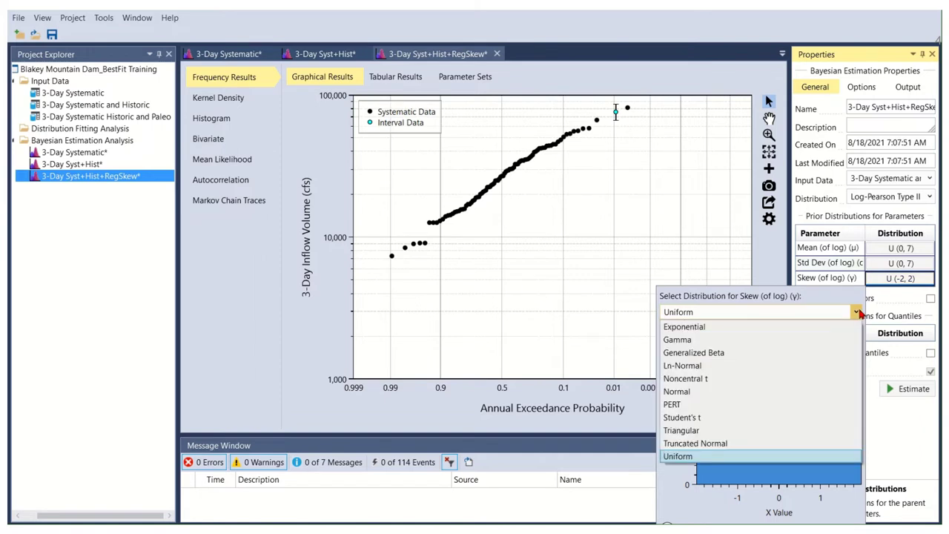
{"action": "left_click", "coordinate": [758, 395]}
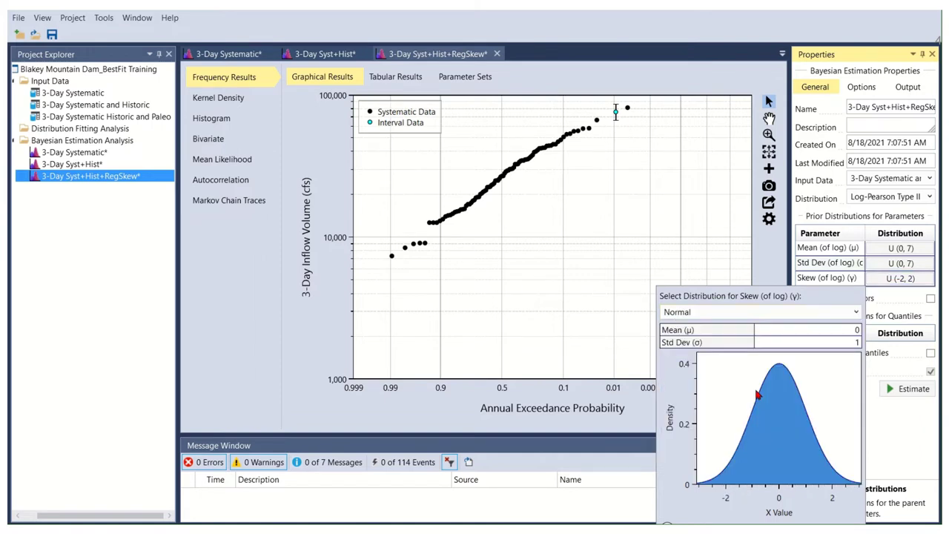
Give the skew prior mean -0.17 and standard deviation 0.35, then run the estimation.
{"action": "left_click", "coordinate": [835, 331]}
{"action": "type", "text": "-0.17"}
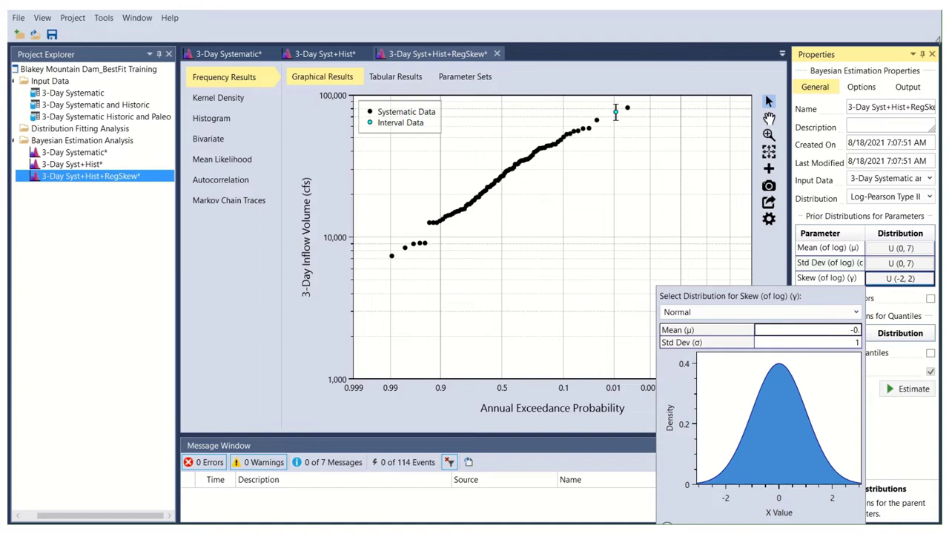
{"action": "left_click", "coordinate": [834, 343]}
{"action": "type", "text": "0."}
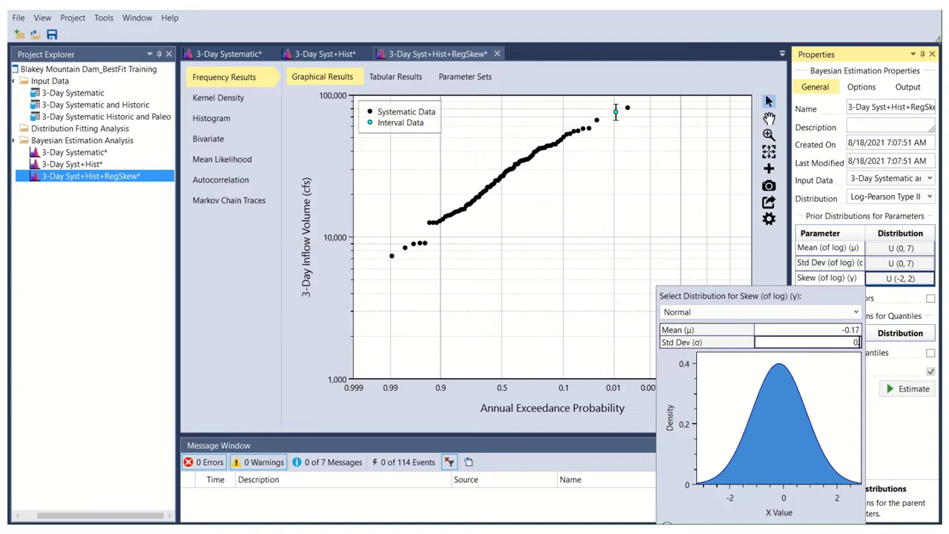
{"action": "type", "text": "35"}
{"action": "left_click", "coordinate": [889, 421]}
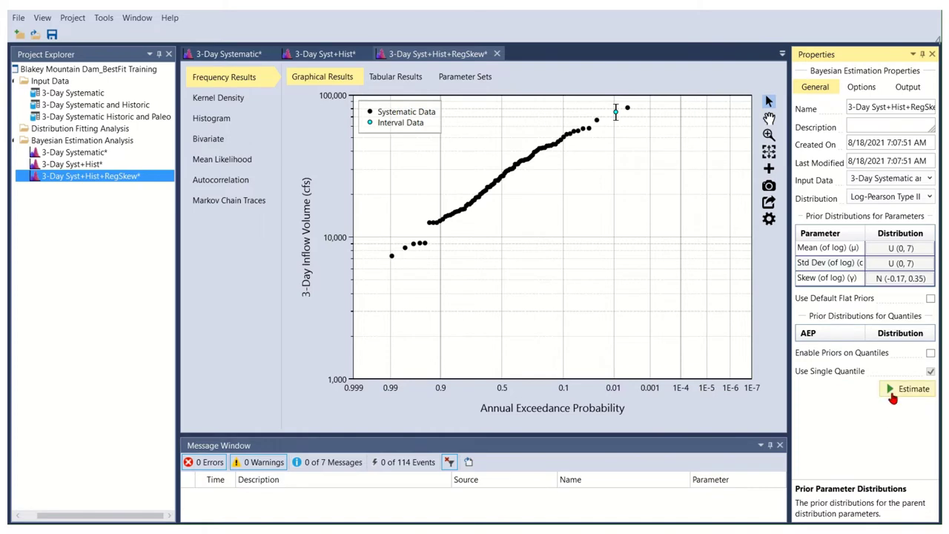
{"action": "left_click", "coordinate": [893, 396]}
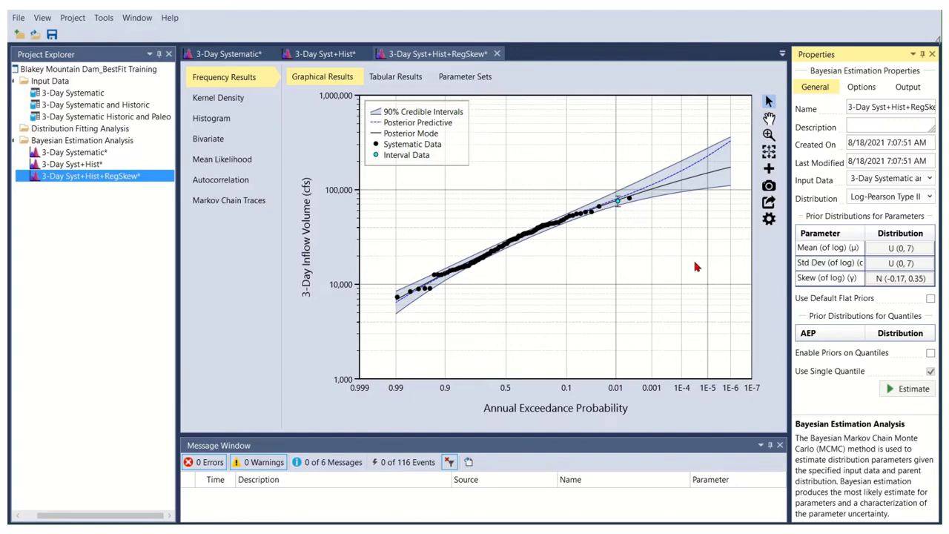
{"action": "left_click", "coordinate": [93, 165]}
{"action": "left_click", "coordinate": [92, 153]}
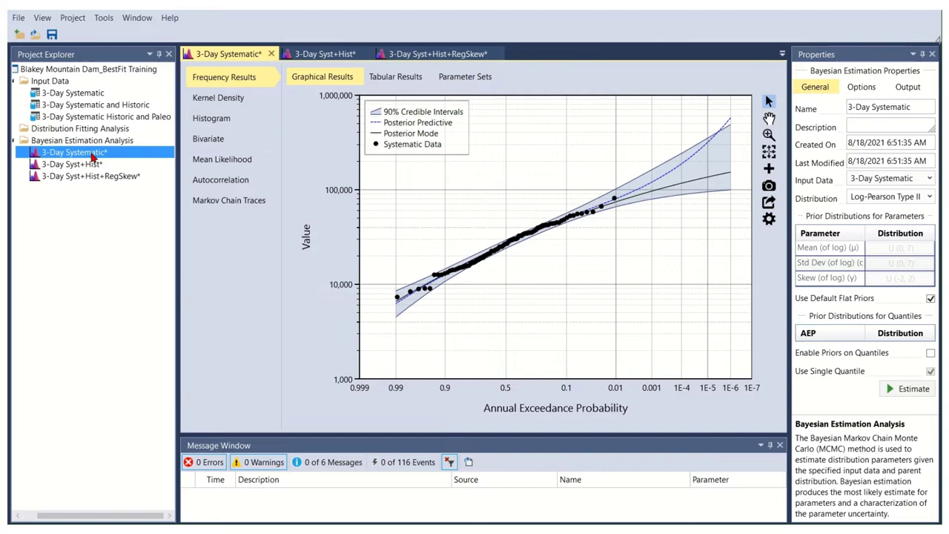
{"action": "left_click", "coordinate": [91, 167]}
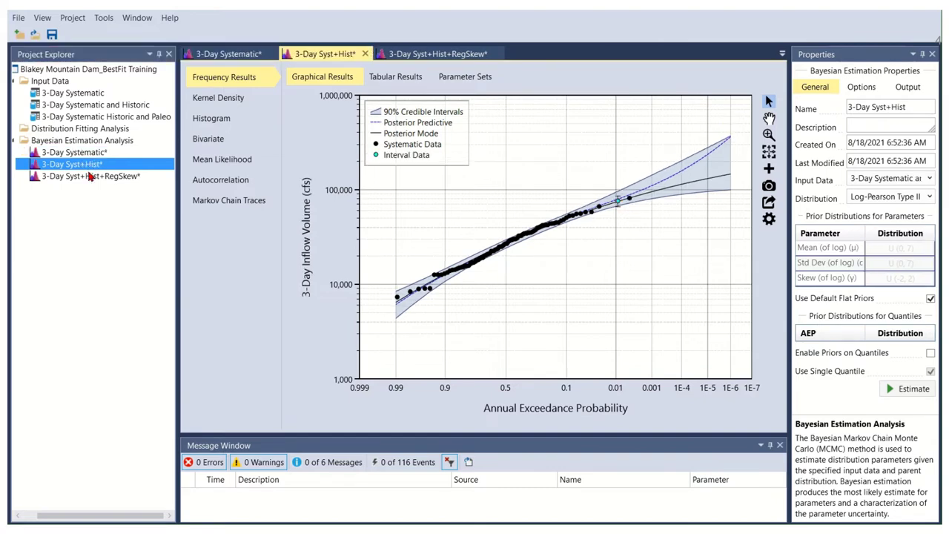
{"action": "left_click", "coordinate": [87, 179]}
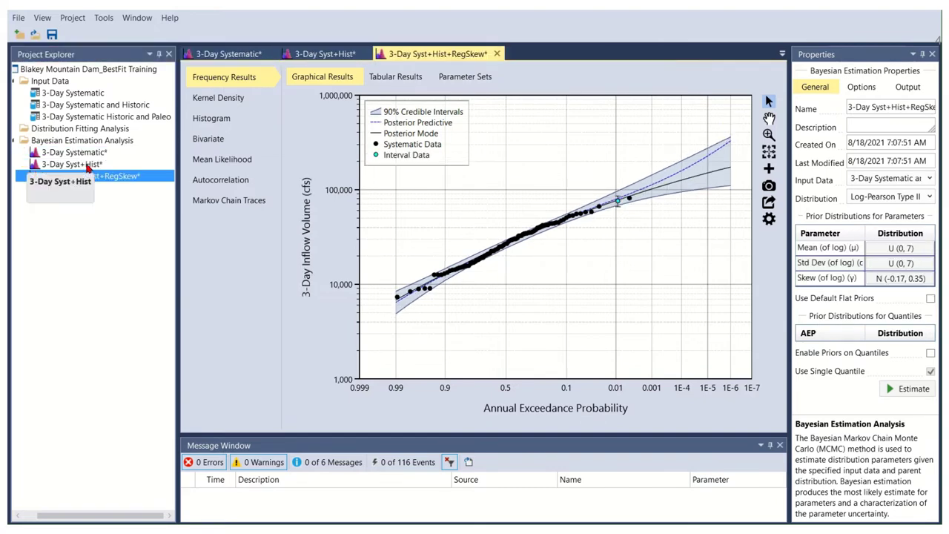
{"action": "left_click", "coordinate": [88, 165]}
{"action": "left_click", "coordinate": [87, 176]}
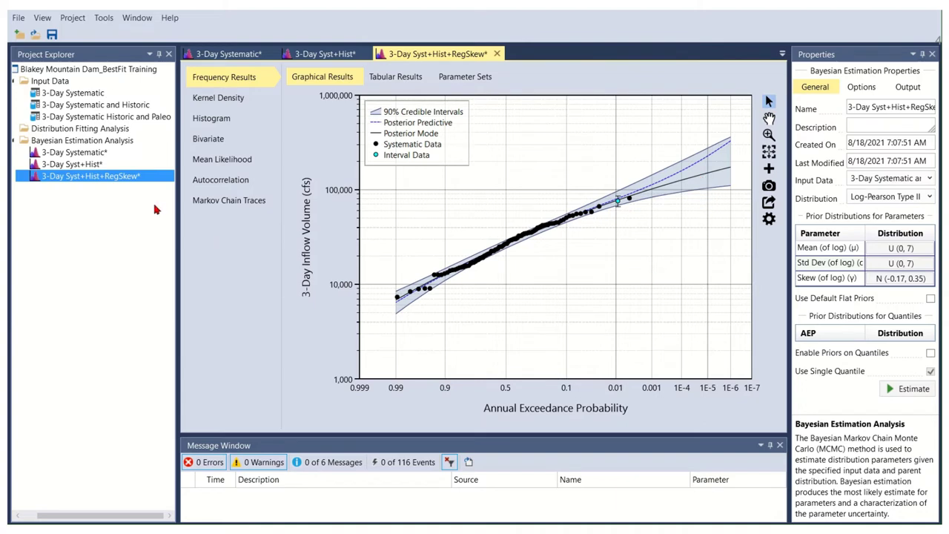
Copy 3-Day Syst+Hist+RegSkew and rename the copy '3-Day Syst+Hist+RegSkew+Precip'.
{"action": "right_click", "coordinate": [126, 178]}
{"action": "left_click", "coordinate": [152, 200]}
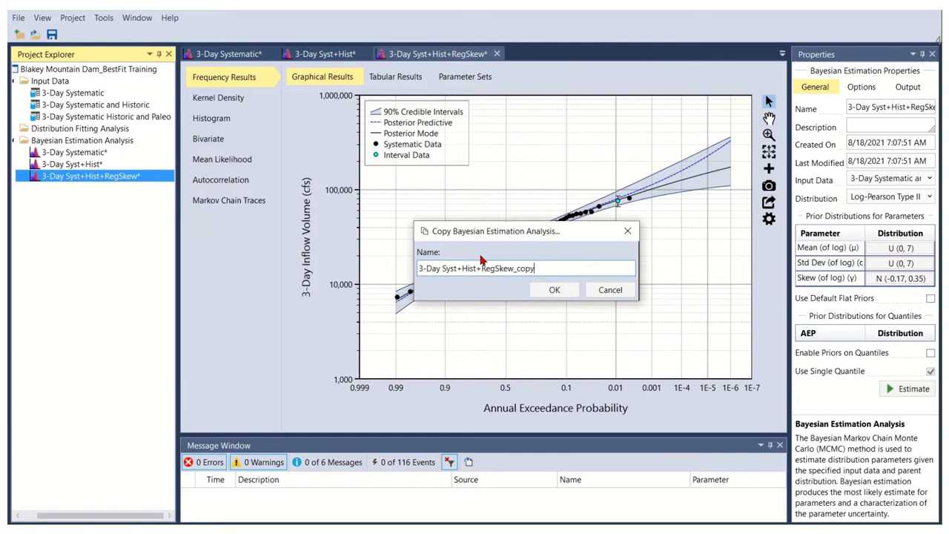
{"action": "key", "text": "BackSpace"}
{"action": "key", "text": "BackSpace"}
{"action": "key", "text": "BackSpace"}
{"action": "key", "text": "BackSpace"}
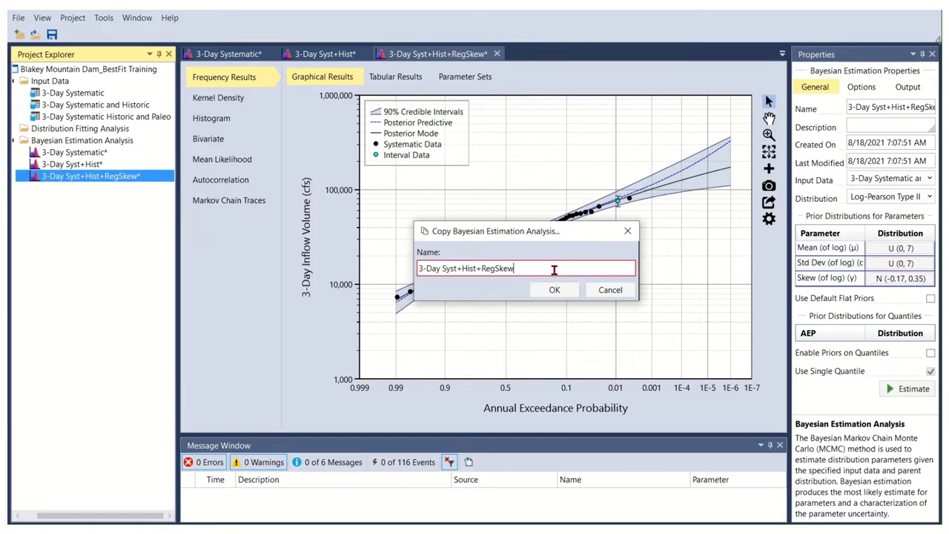
{"action": "type", "text": "+Precip"}
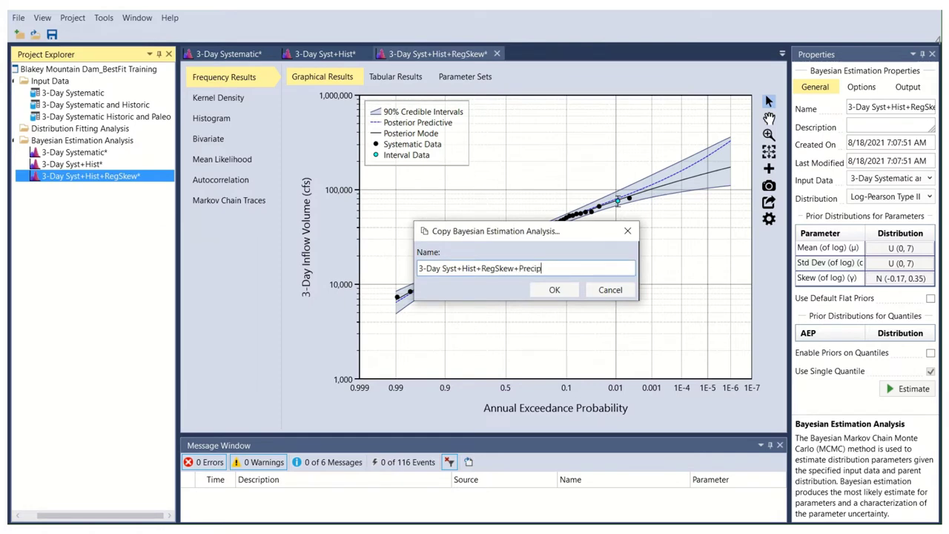
{"action": "key", "text": "Return"}
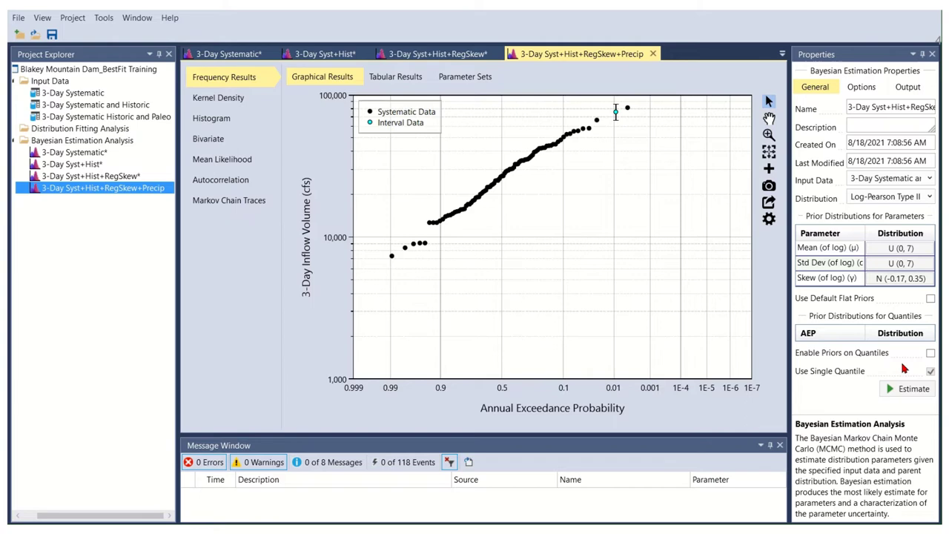
Enable Priors on Quantiles, adding a Normal quantile prior at 0.1 AEP.
{"action": "left_click", "coordinate": [931, 354]}
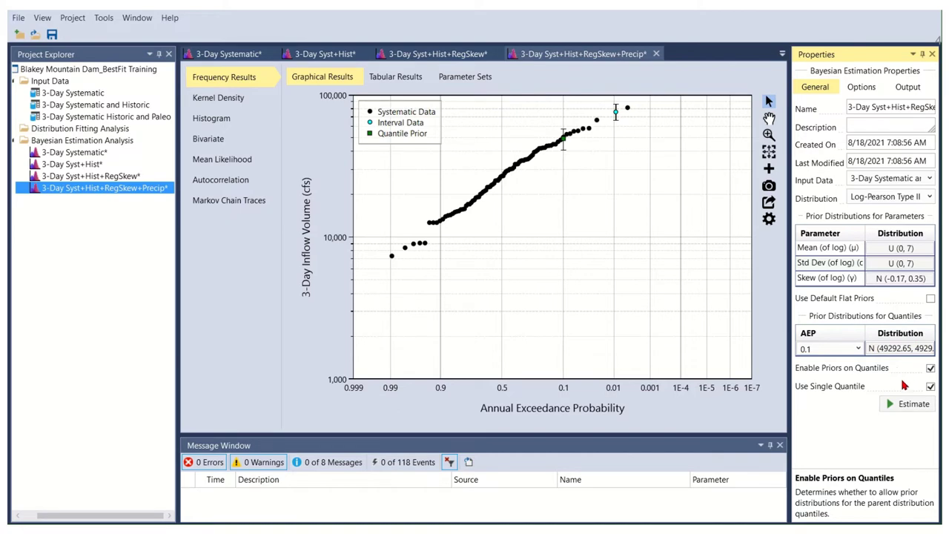
Turn off Use Single Quantile and set the second and third prior AEPs to 0.01 and 0.001.
{"action": "left_click", "coordinate": [932, 389]}
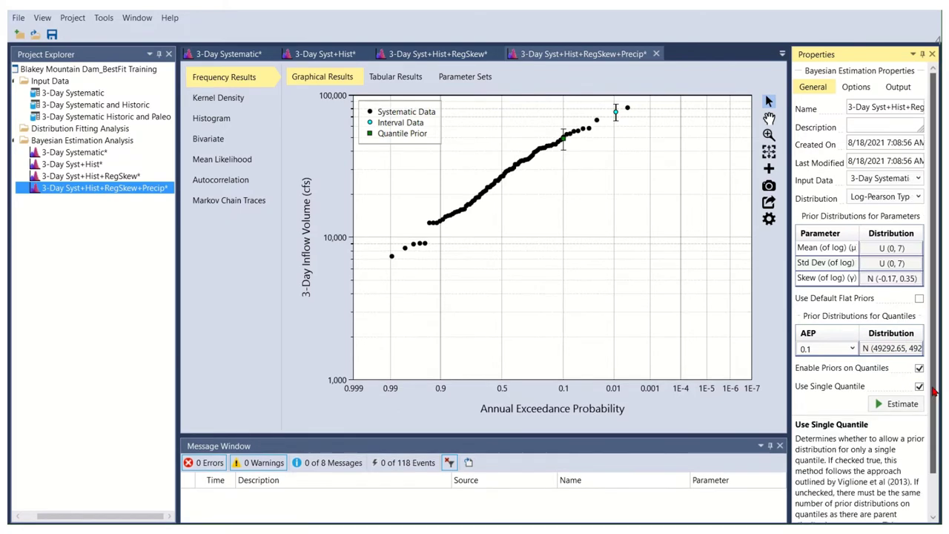
{"action": "left_click", "coordinate": [919, 387]}
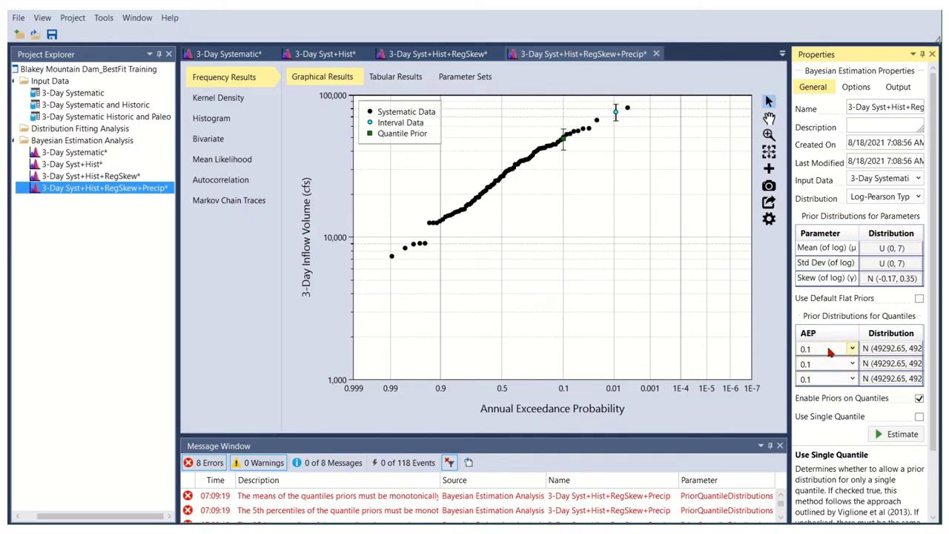
{"action": "left_click", "coordinate": [852, 364]}
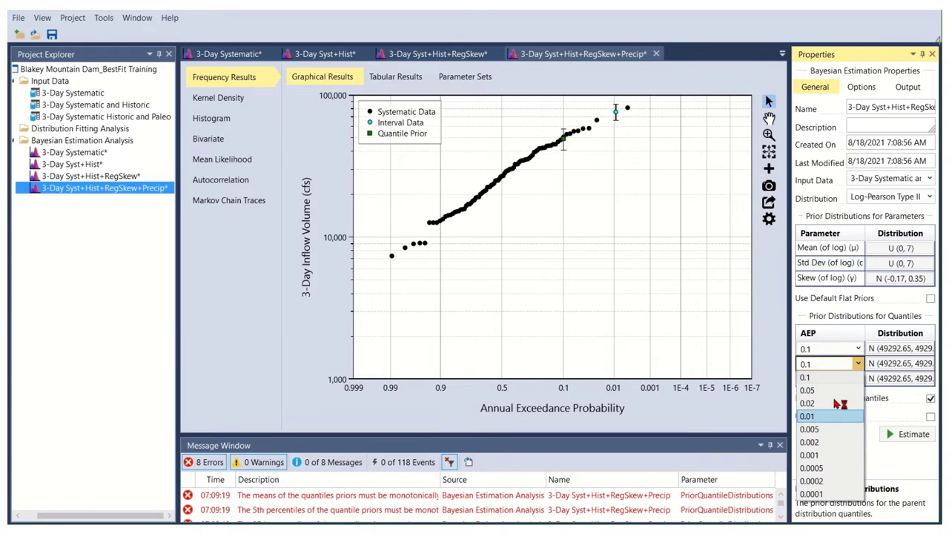
{"action": "left_click", "coordinate": [842, 404]}
{"action": "left_click", "coordinate": [858, 379]}
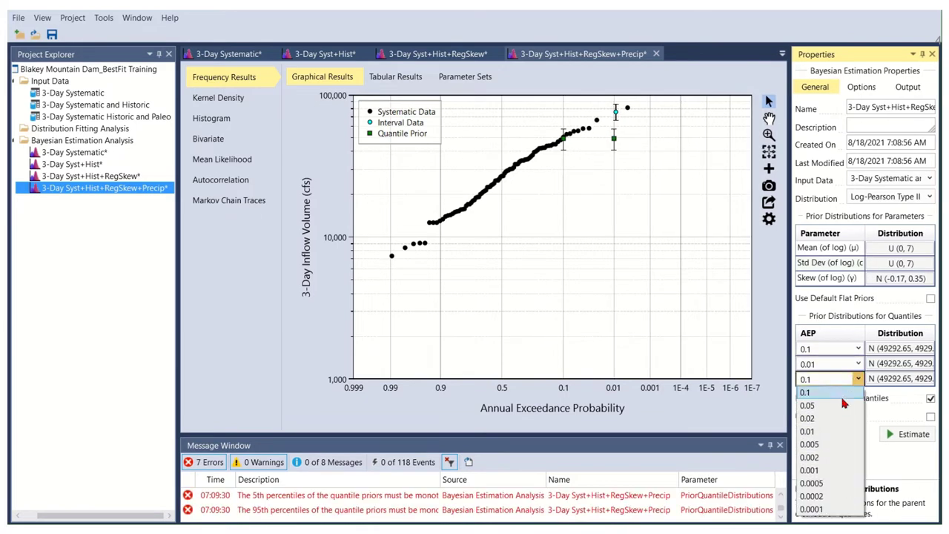
{"action": "left_click", "coordinate": [831, 468]}
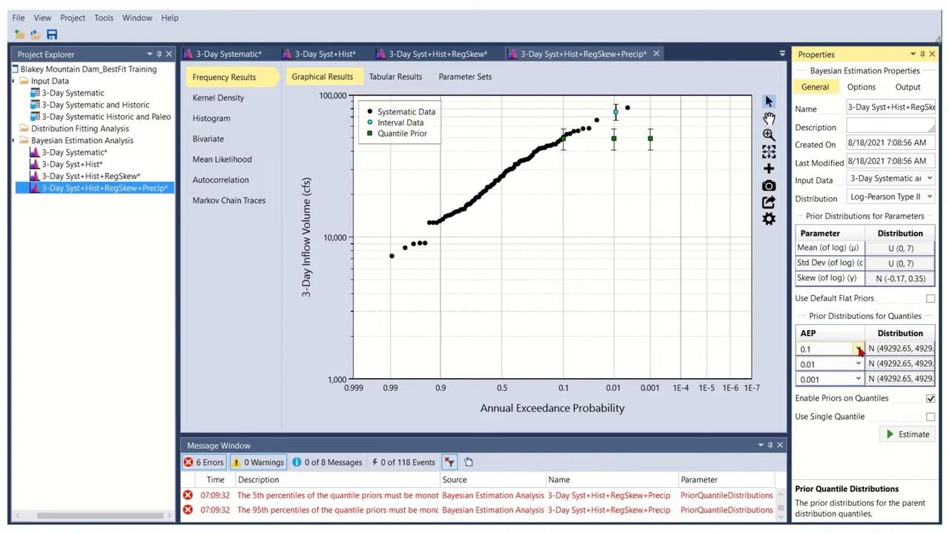
Set the three quantile prior AEPs to 0.01, 0.001 and 0.0001.
{"action": "left_click", "coordinate": [860, 352]}
{"action": "left_click", "coordinate": [838, 396]}
{"action": "left_click", "coordinate": [859, 363]}
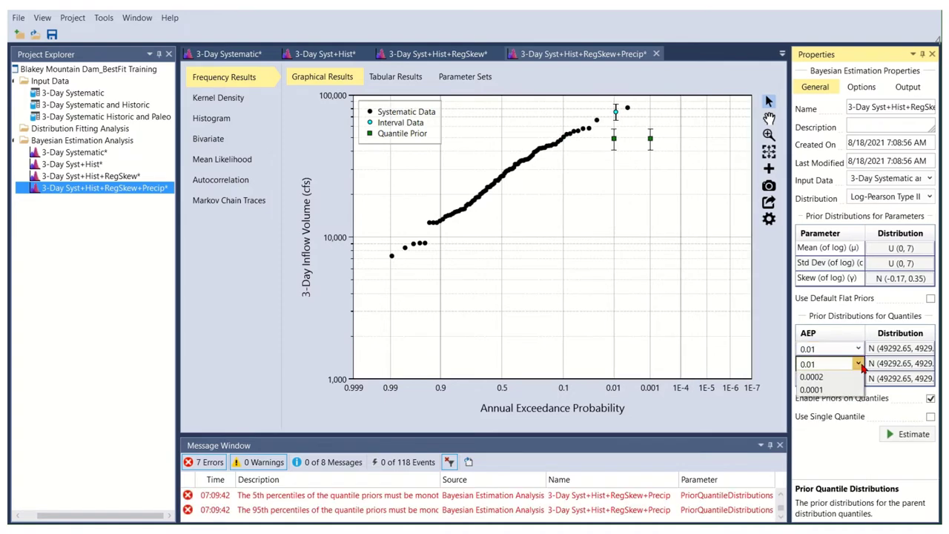
{"action": "left_click", "coordinate": [837, 456]}
{"action": "left_click", "coordinate": [859, 378]}
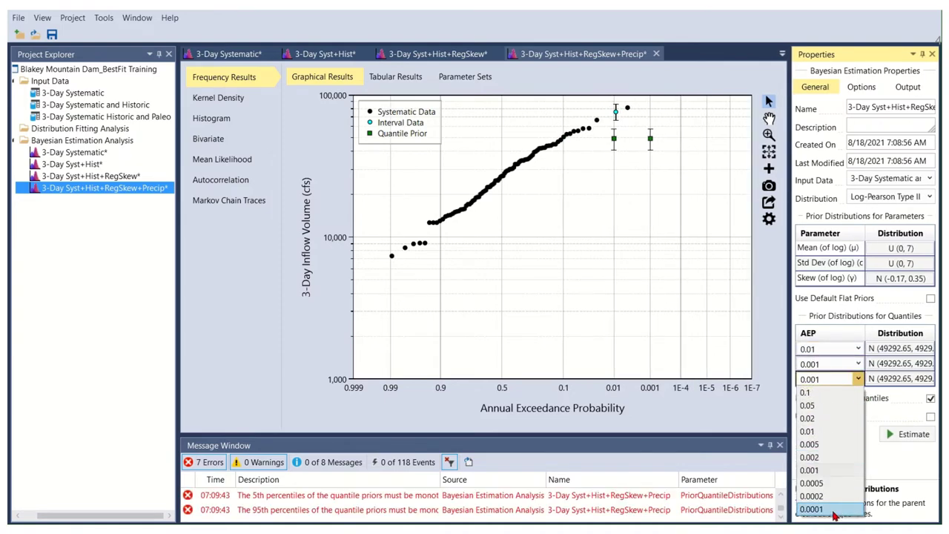
{"action": "left_click", "coordinate": [833, 510]}
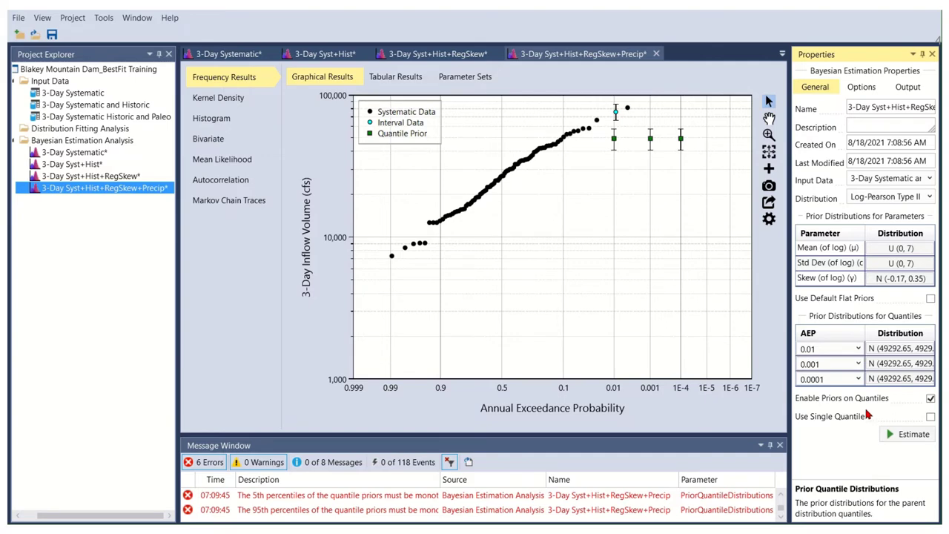
Set the 0.01 AEP quantile prior to Normal with mean 80000 and standard deviation 10000.
{"action": "left_click", "coordinate": [901, 354]}
{"action": "left_click", "coordinate": [856, 128]}
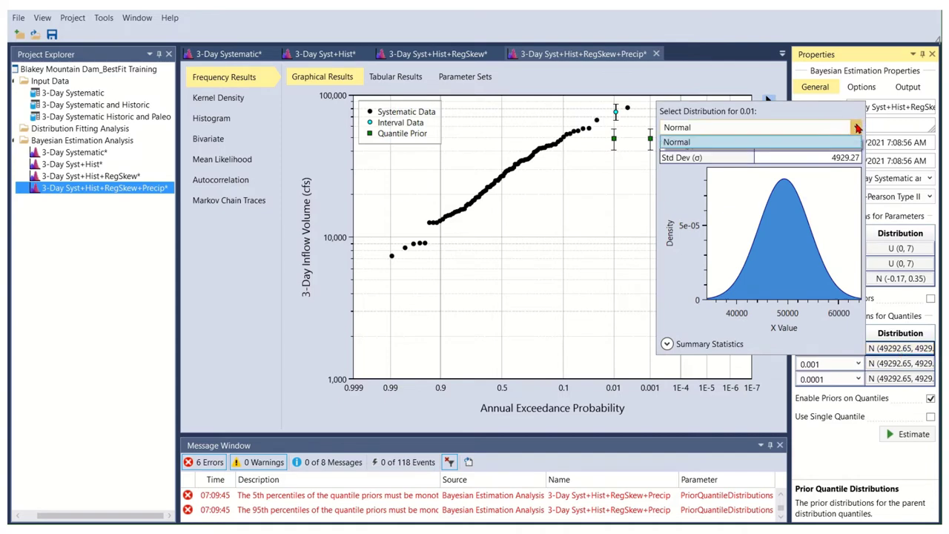
{"action": "left_click", "coordinate": [856, 128]}
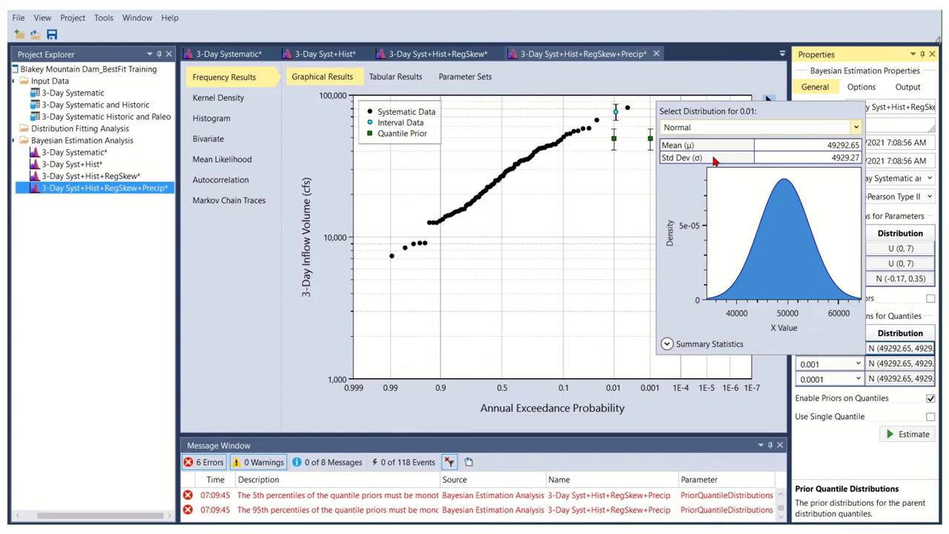
{"action": "left_click", "coordinate": [843, 148]}
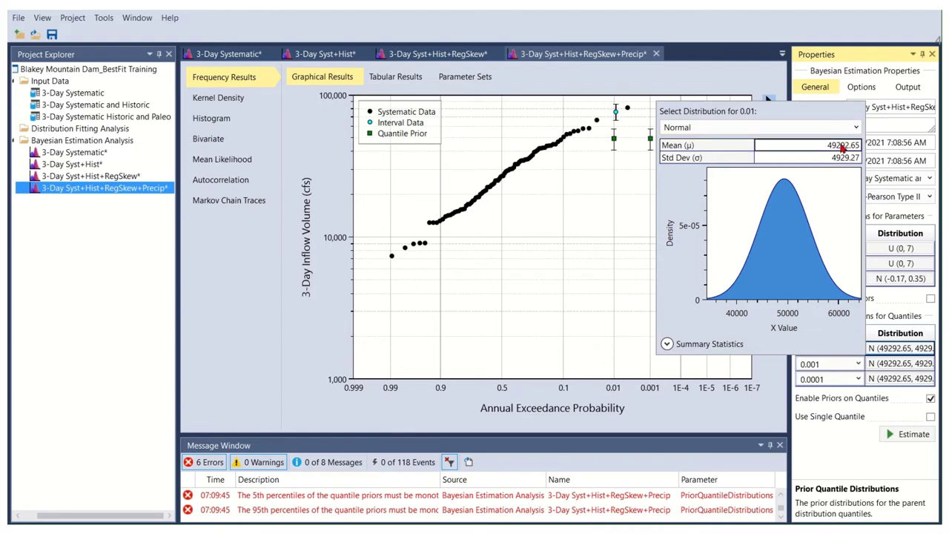
{"action": "key", "text": "BackSpace"}
{"action": "key", "text": "BackSpace"}
{"action": "key", "text": "BackSpace"}
{"action": "key", "text": "BackSpace"}
{"action": "key", "text": "BackSpace"}
{"action": "key", "text": "BackSpace"}
{"action": "key", "text": "BackSpace"}
{"action": "key", "text": "BackSpace"}
{"action": "type", "text": "80000"}
{"action": "key", "text": "Tab"}
{"action": "type", "text": "1000"}
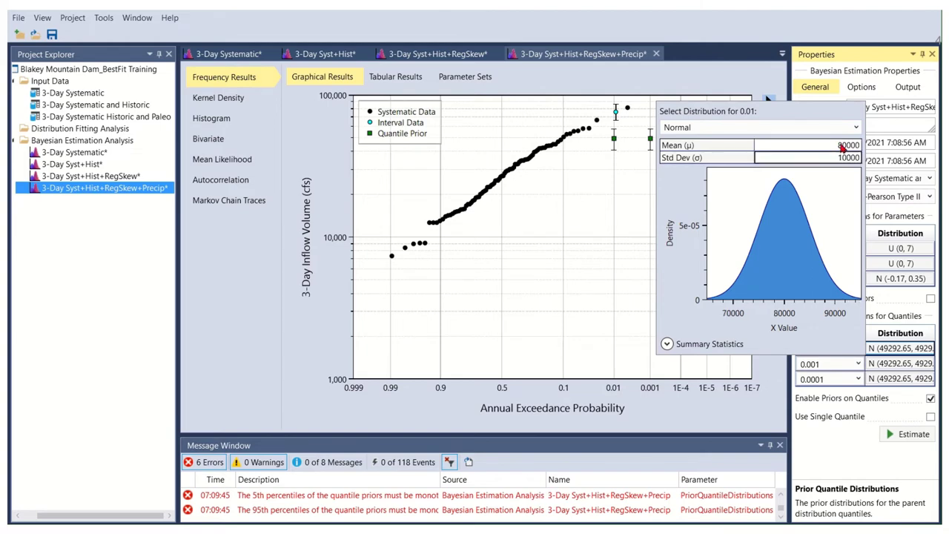
{"action": "left_click", "coordinate": [858, 388]}
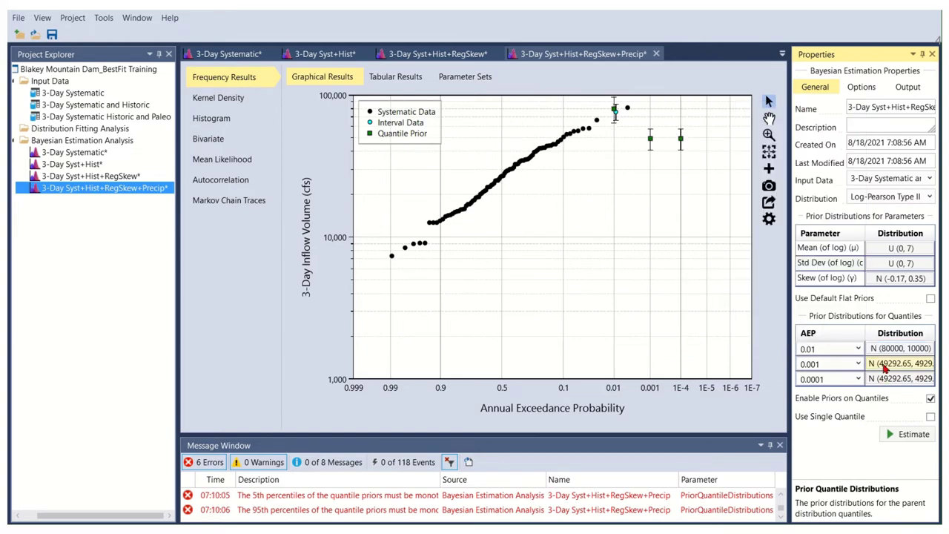
Set the 0.001 AEP quantile prior to mean 115000 and standard deviation 15000.
{"action": "left_click", "coordinate": [885, 368]}
{"action": "left_click", "coordinate": [821, 163]}
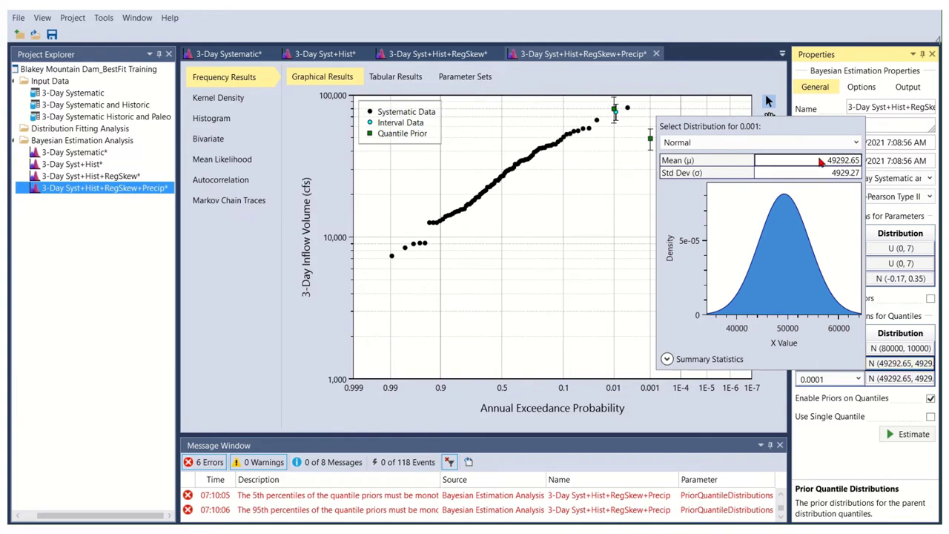
{"action": "type", "text": "115000"}
{"action": "key", "text": "Return"}
{"action": "type", "text": "15000"}
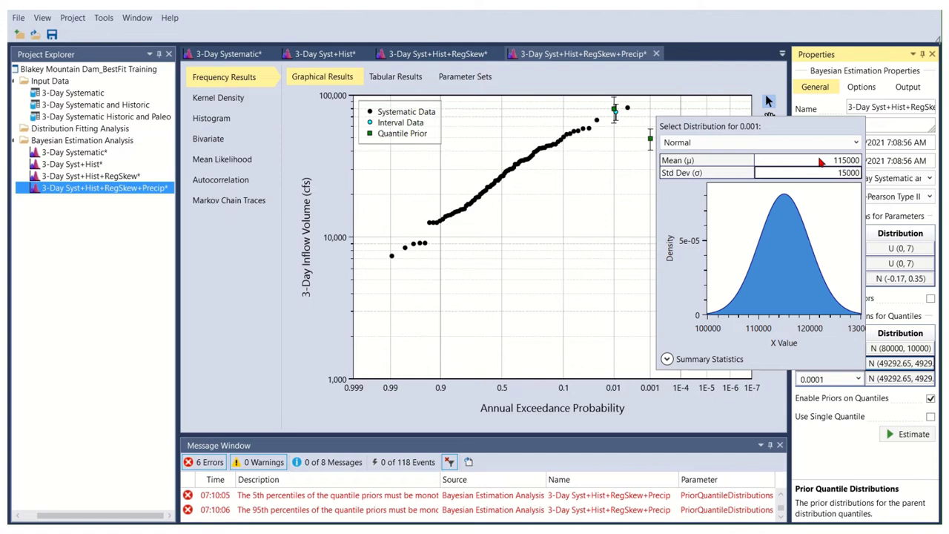
{"action": "key", "text": "Return"}
Set the 0.0001 AEP quantile prior to mean 155000 and standard deviation 22000.
{"action": "left_click", "coordinate": [838, 450]}
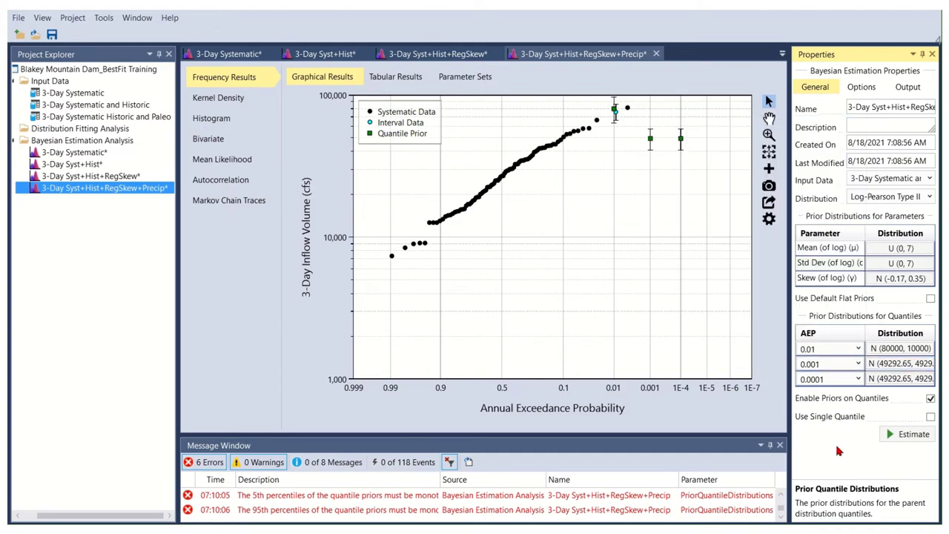
{"action": "left_click", "coordinate": [888, 381]}
{"action": "left_click", "coordinate": [836, 178]}
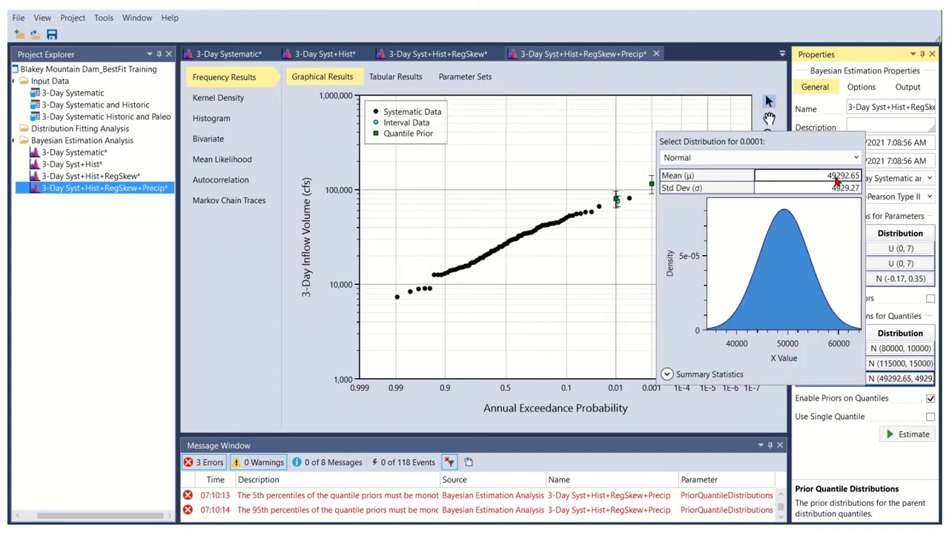
{"action": "type", "text": "155000"}
{"action": "key", "text": "Tab"}
{"action": "type", "text": "22000"}
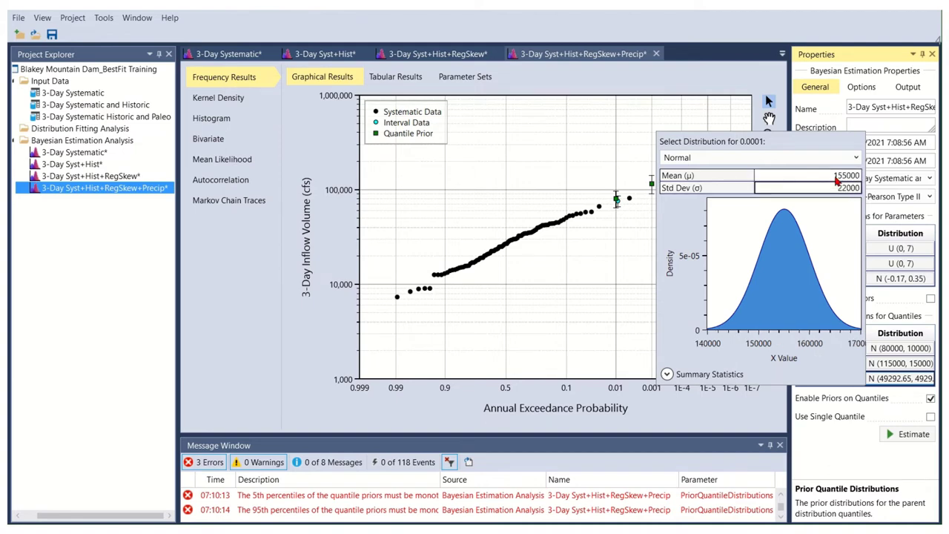
{"action": "key", "text": "Return"}
{"action": "left_click", "coordinate": [850, 468]}
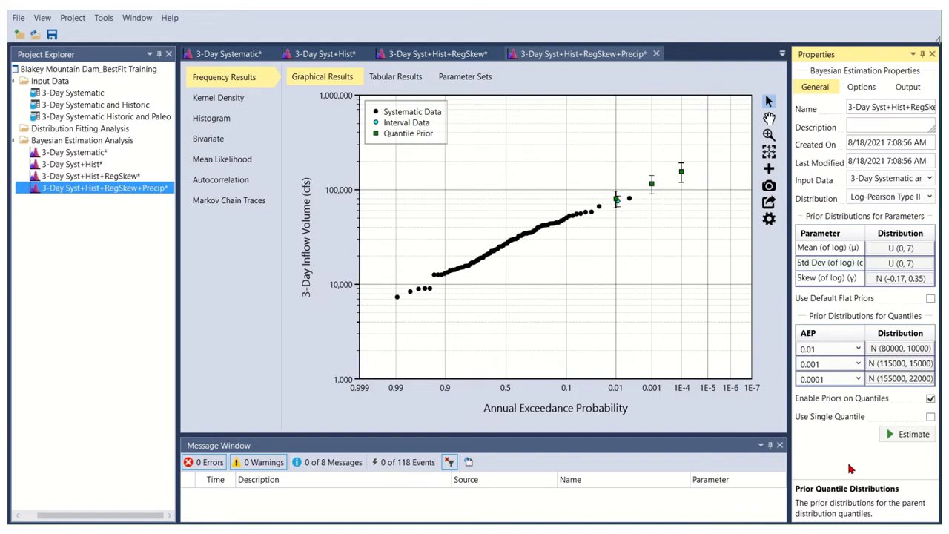
Run the Bayesian estimation for the 3-Day Syst+Hist+RegSkew+Precip analysis.
{"action": "left_click", "coordinate": [894, 434]}
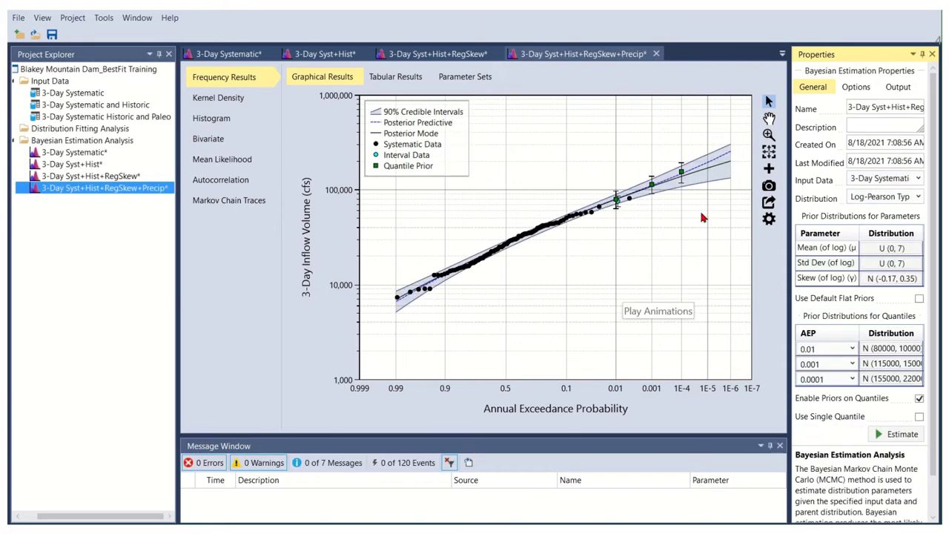
Give the Quantile Prior series red marker fill and save the project.
{"action": "right_click", "coordinate": [684, 176]}
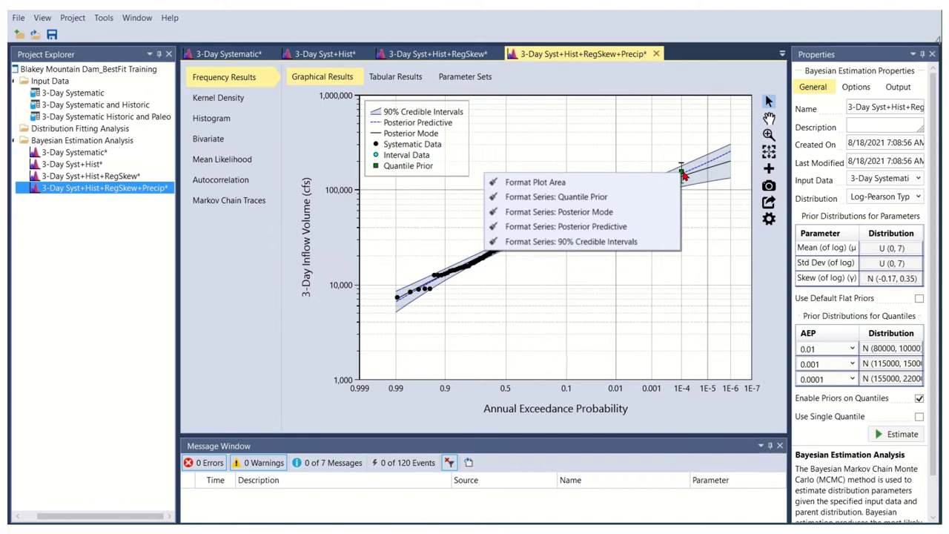
{"action": "left_click", "coordinate": [593, 202]}
{"action": "left_click", "coordinate": [927, 212]}
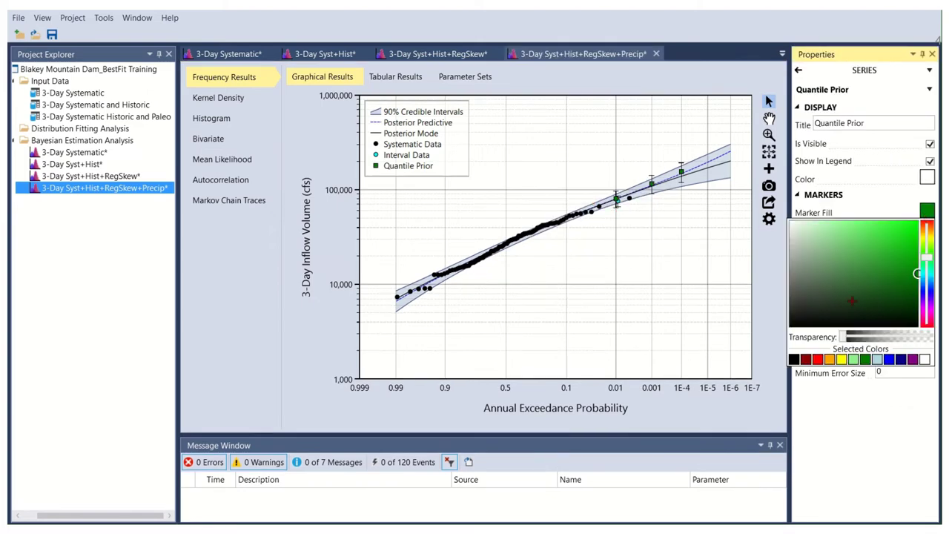
{"action": "left_click", "coordinate": [819, 359]}
{"action": "left_click", "coordinate": [835, 408]}
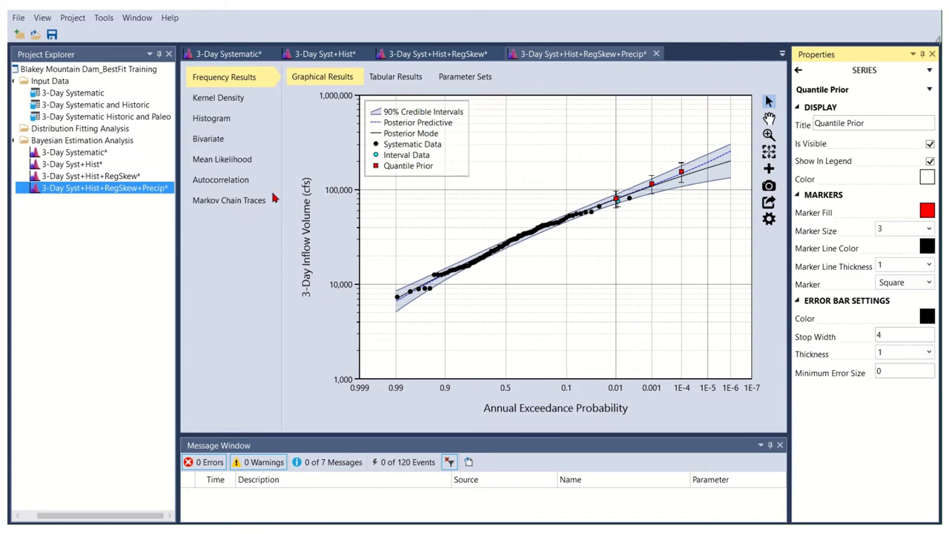
{"action": "key", "text": "ctrl+s"}
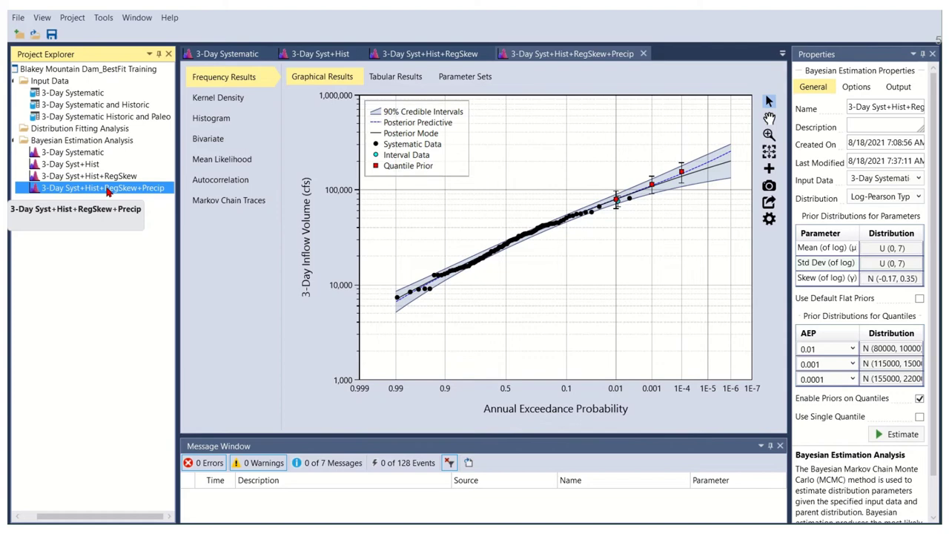
Copy the Precip analysis into a new analysis named 3-Day Syst+Hist+RegSkew+Precip+Paleo.
{"action": "right_click", "coordinate": [107, 191]}
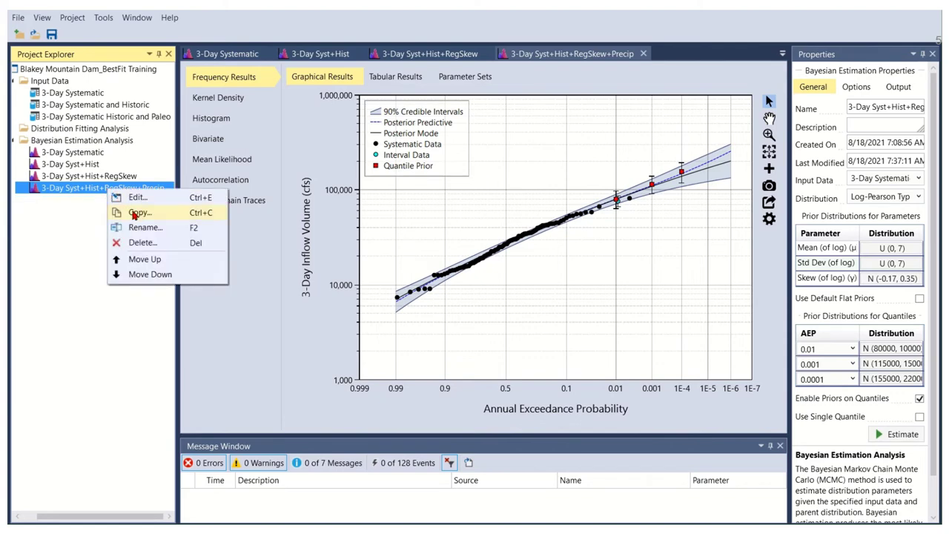
{"action": "left_click", "coordinate": [131, 213]}
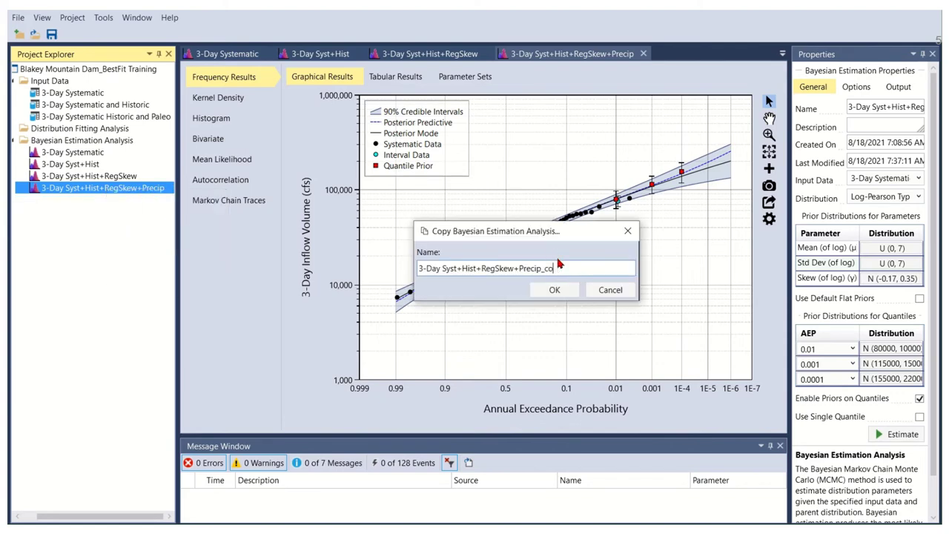
{"action": "key", "text": "BackSpace"}
{"action": "type", "text": "+Pale"}
{"action": "key", "text": "Return"}
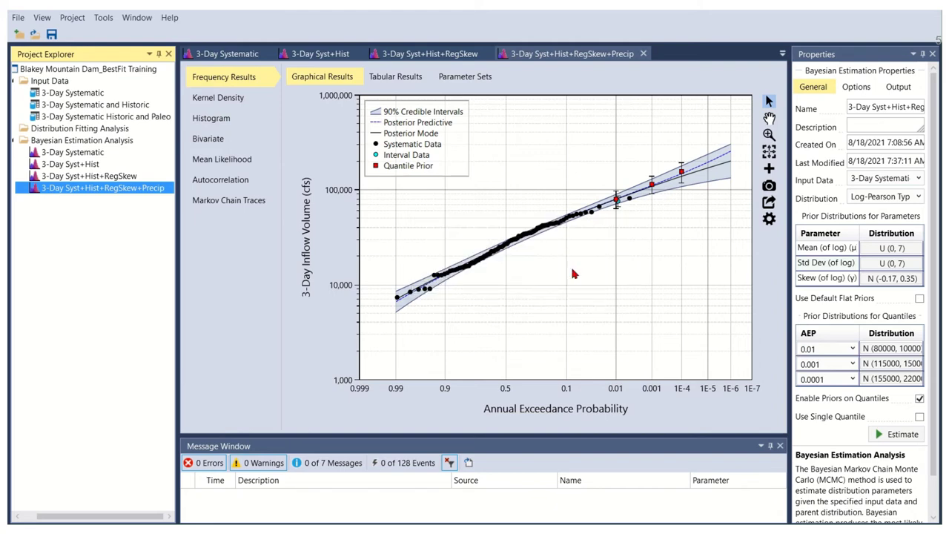
Use the 3-Day Systematic Historic and Paleo data and estimate the new analysis.
{"action": "left_click", "coordinate": [918, 179]}
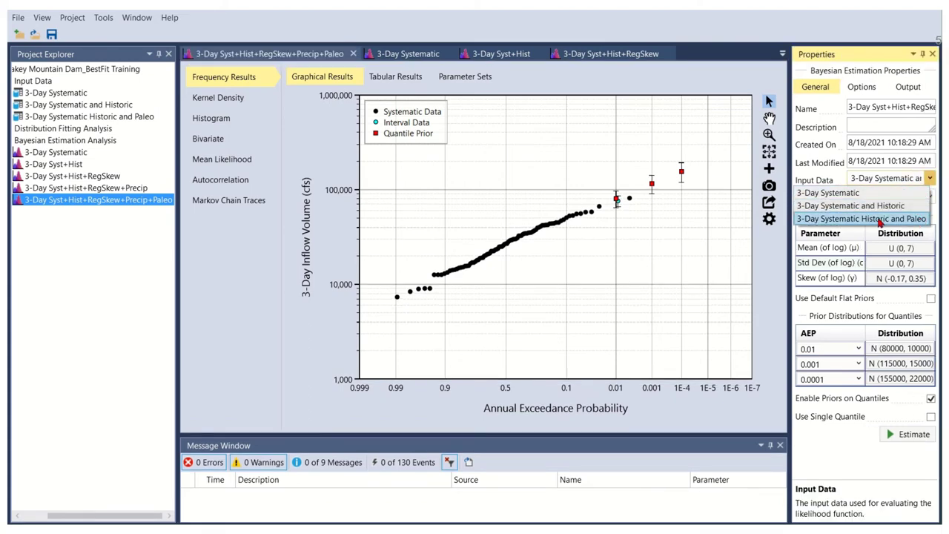
{"action": "left_click", "coordinate": [880, 220]}
{"action": "left_click", "coordinate": [895, 434]}
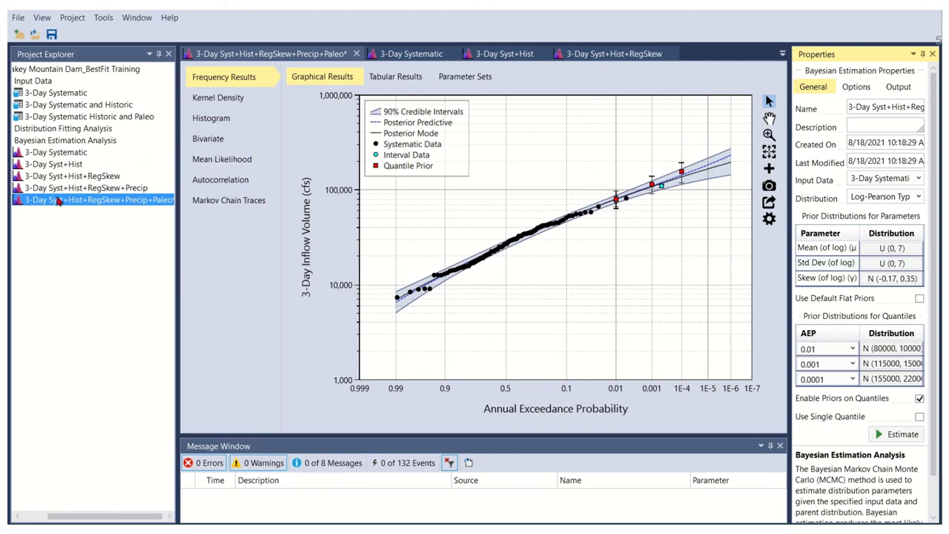
Step through the graphs of Systematic, +Hist, +RegSkew, +Precip and +Paleo, ending on 3-Day Systematic.
{"action": "double_click", "coordinate": [74, 154]}
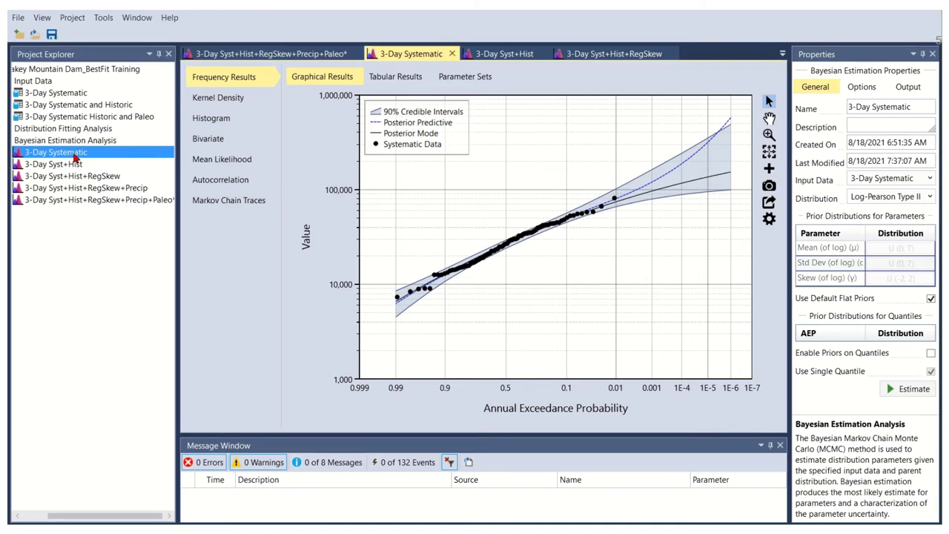
{"action": "double_click", "coordinate": [85, 201]}
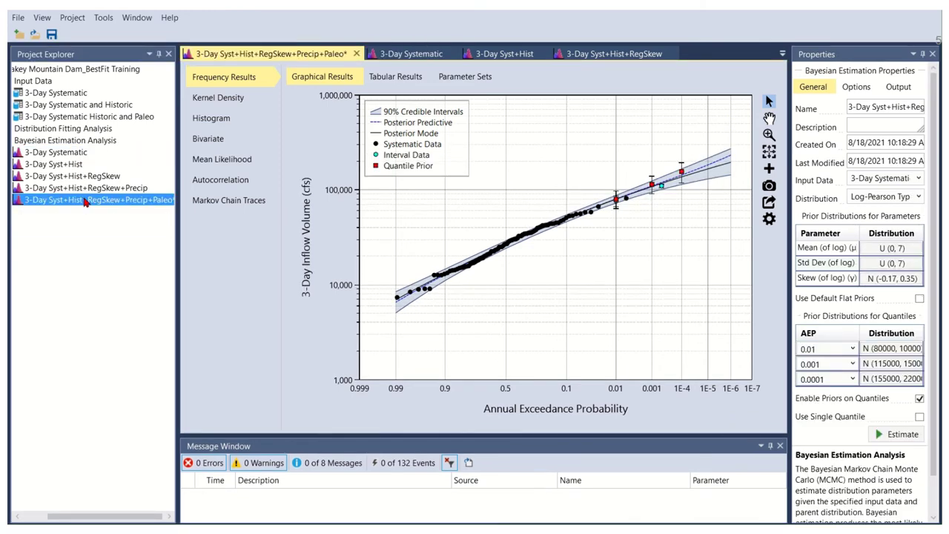
{"action": "double_click", "coordinate": [79, 154]}
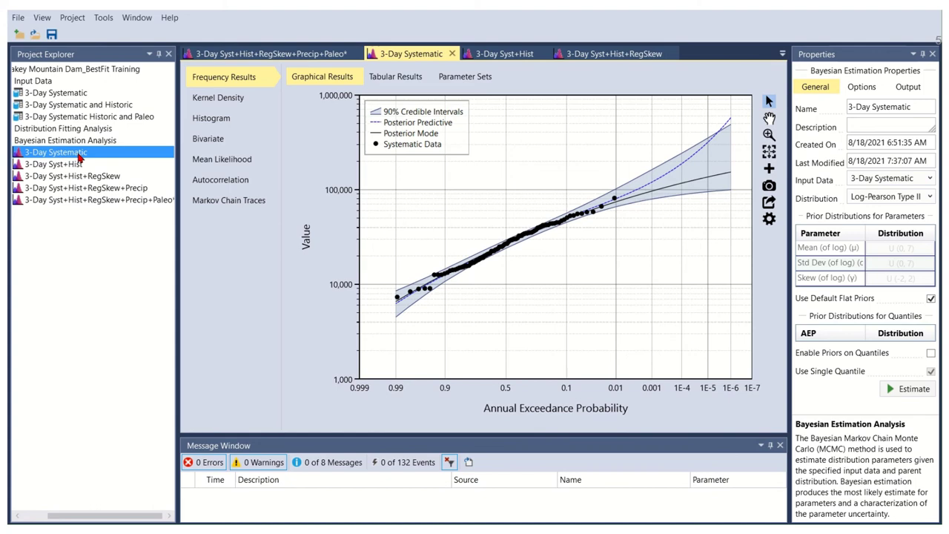
{"action": "double_click", "coordinate": [80, 166]}
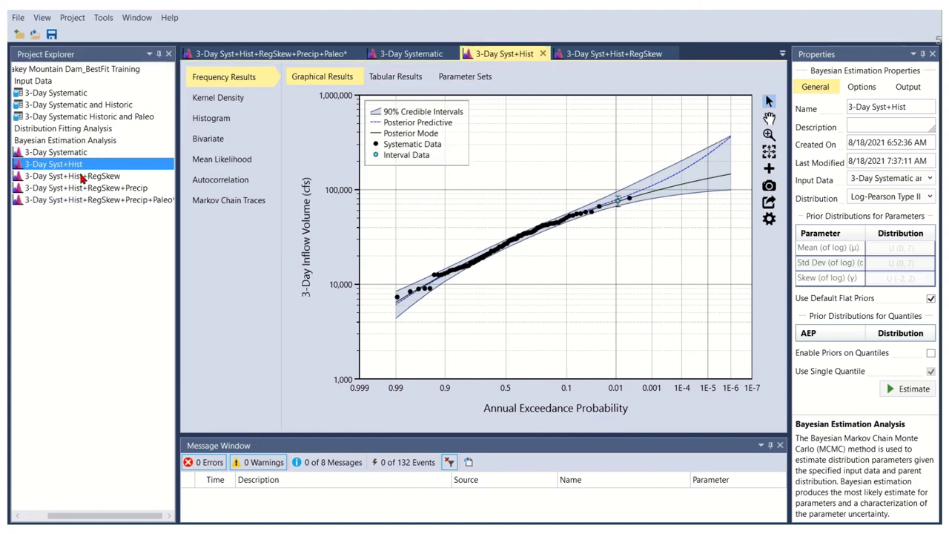
{"action": "double_click", "coordinate": [83, 178]}
{"action": "double_click", "coordinate": [84, 189]}
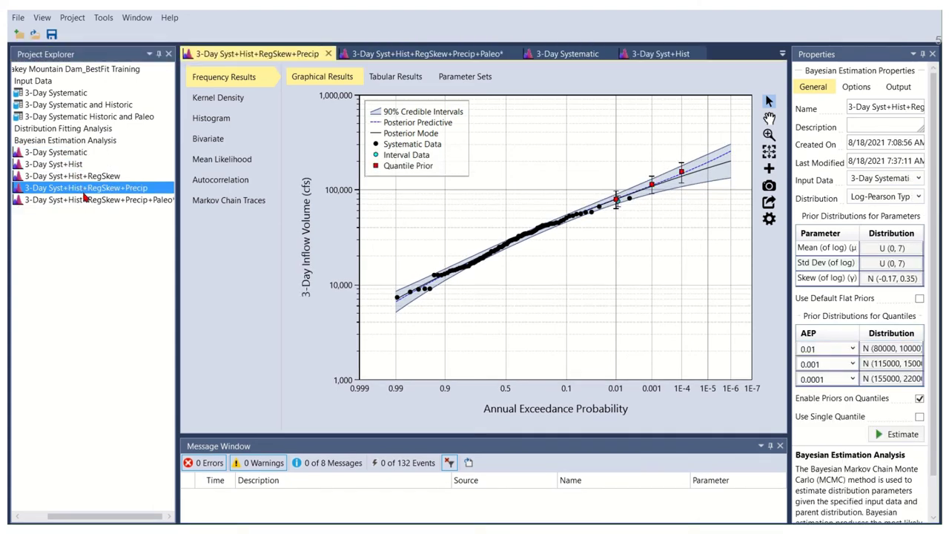
{"action": "double_click", "coordinate": [85, 200]}
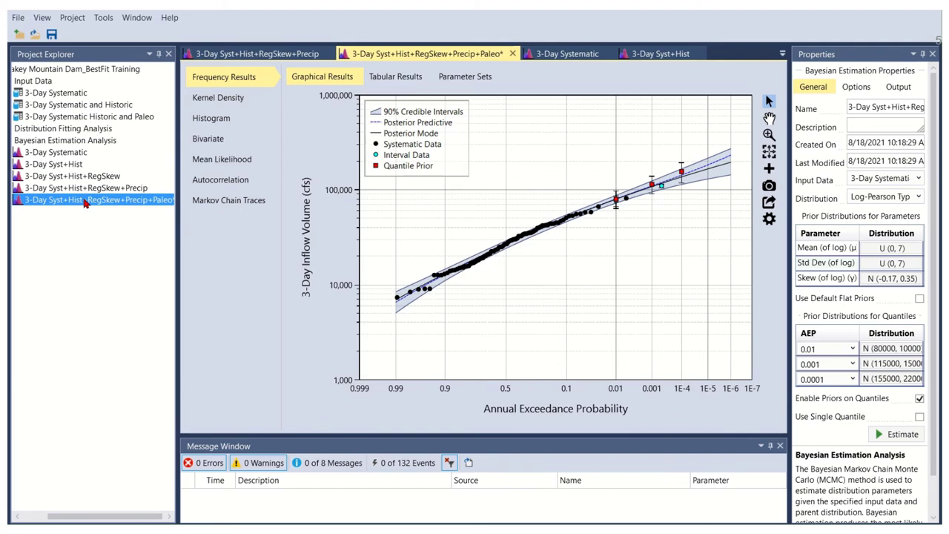
{"action": "double_click", "coordinate": [80, 154]}
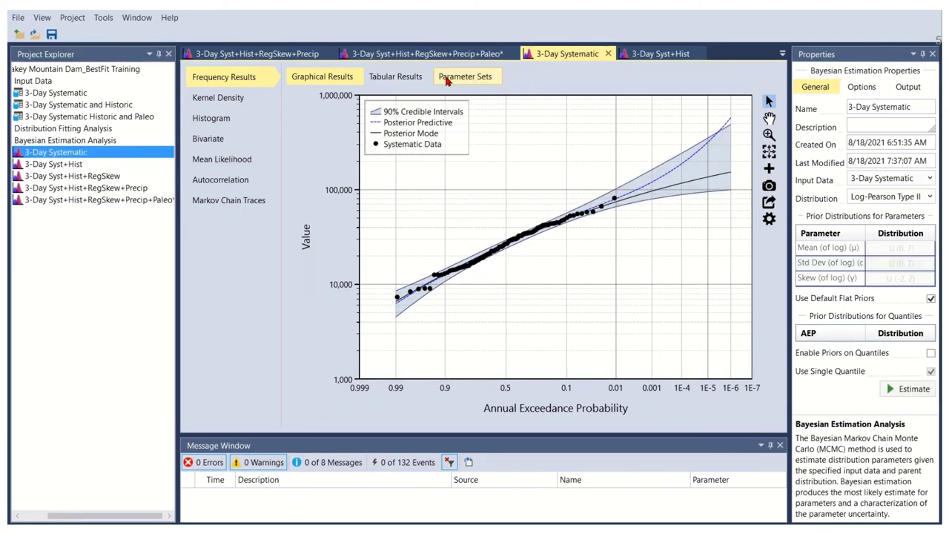
Compare the tabular results of the 3-Day Systematic, +Paleo and Syst+Hist analyses.
{"action": "left_click", "coordinate": [395, 77]}
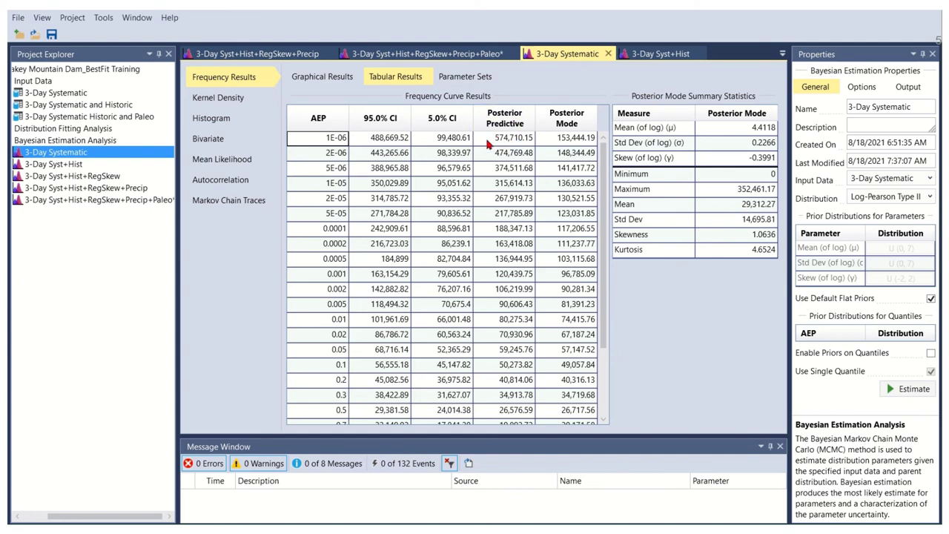
{"action": "left_click", "coordinate": [472, 55]}
{"action": "left_click", "coordinate": [414, 76]}
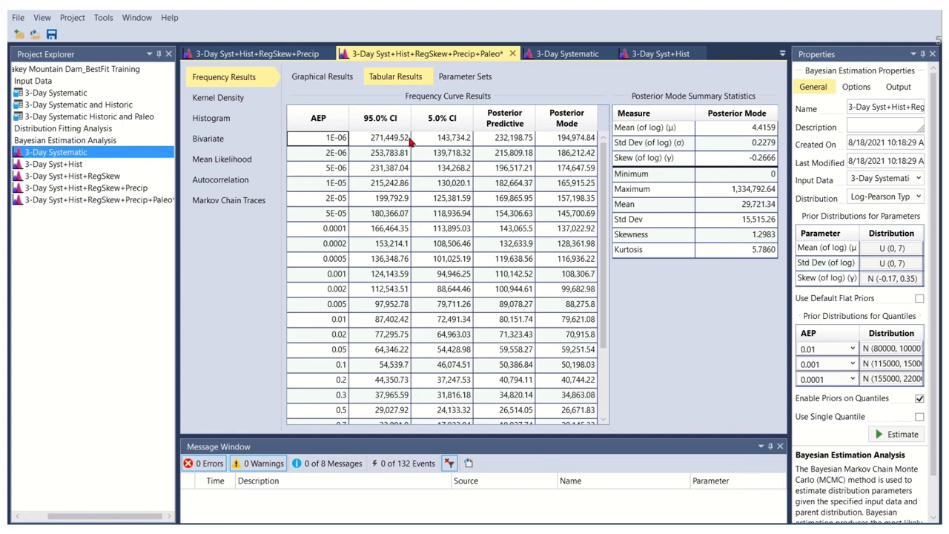
{"action": "left_click", "coordinate": [567, 57]}
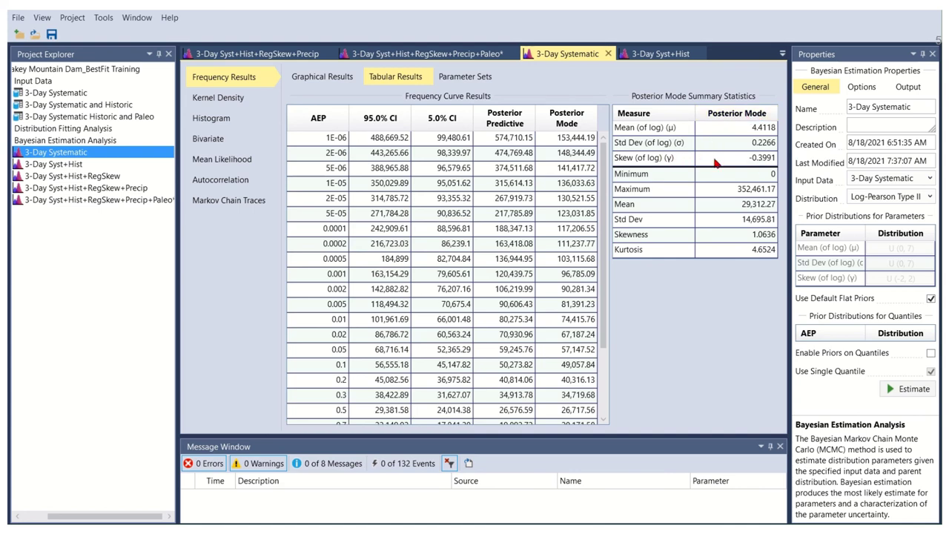
{"action": "left_click", "coordinate": [649, 54]}
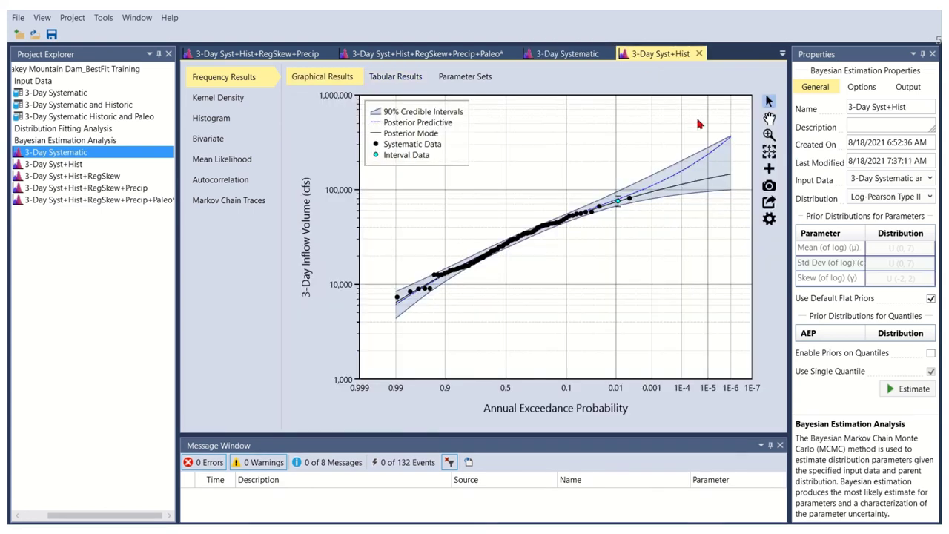
{"action": "left_click", "coordinate": [400, 77]}
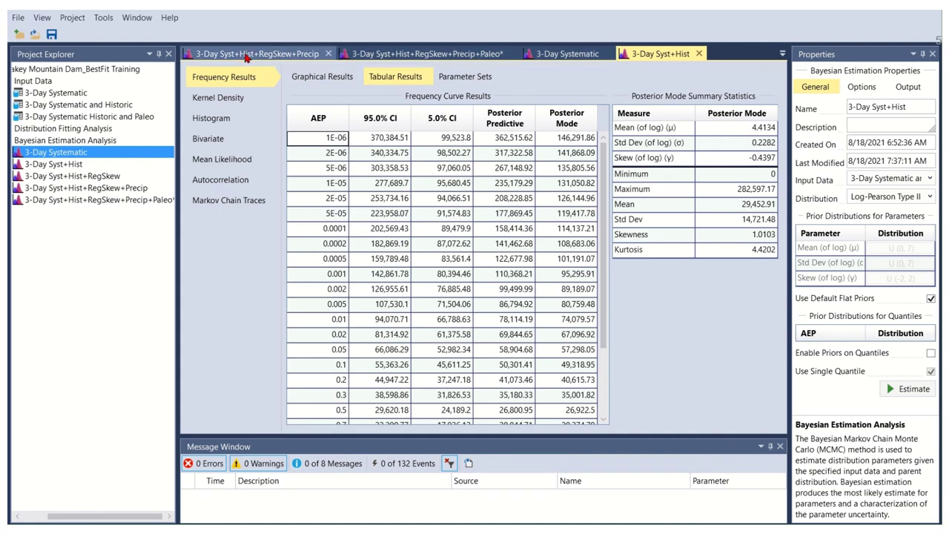
View the RegSkew and Precip result tables, then the +Paleo frequency curve graph.
{"action": "double_click", "coordinate": [77, 178]}
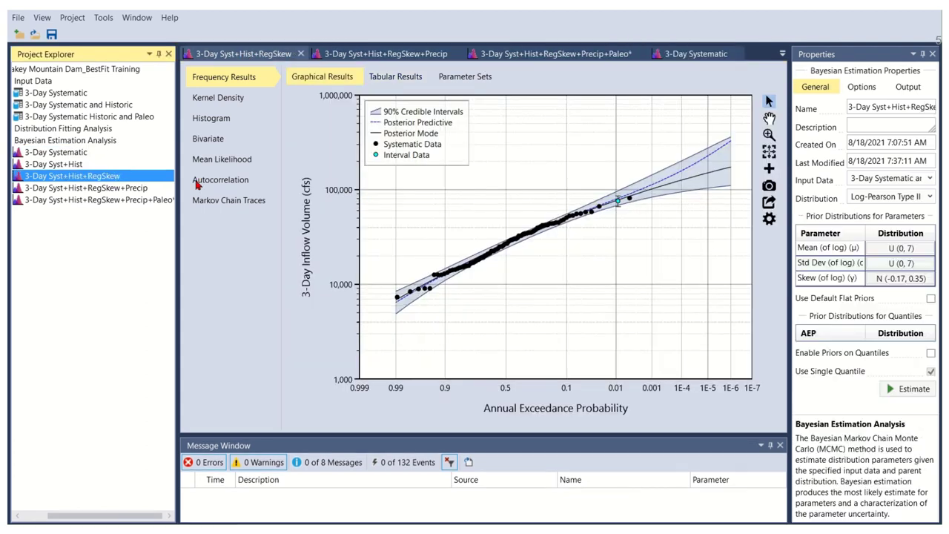
{"action": "left_click", "coordinate": [395, 76]}
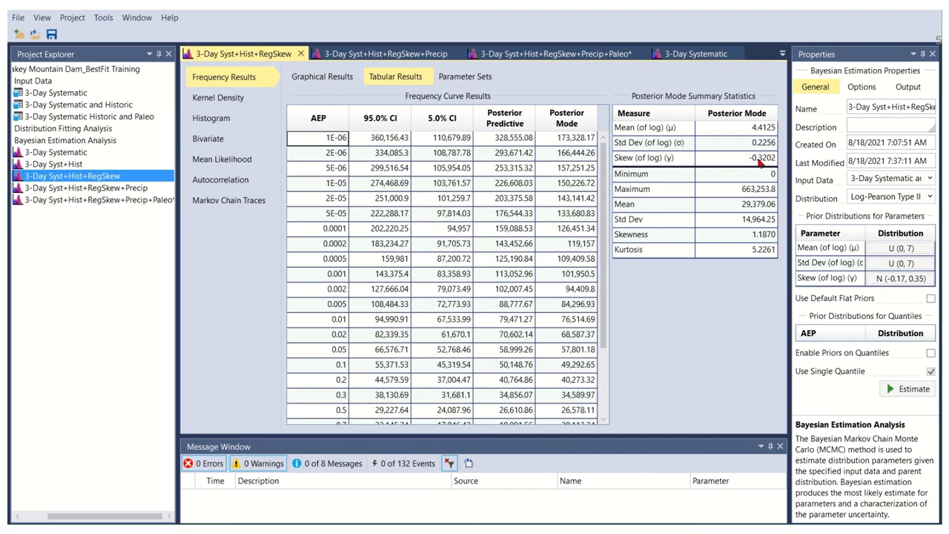
{"action": "double_click", "coordinate": [122, 188]}
{"action": "left_click", "coordinate": [384, 80]}
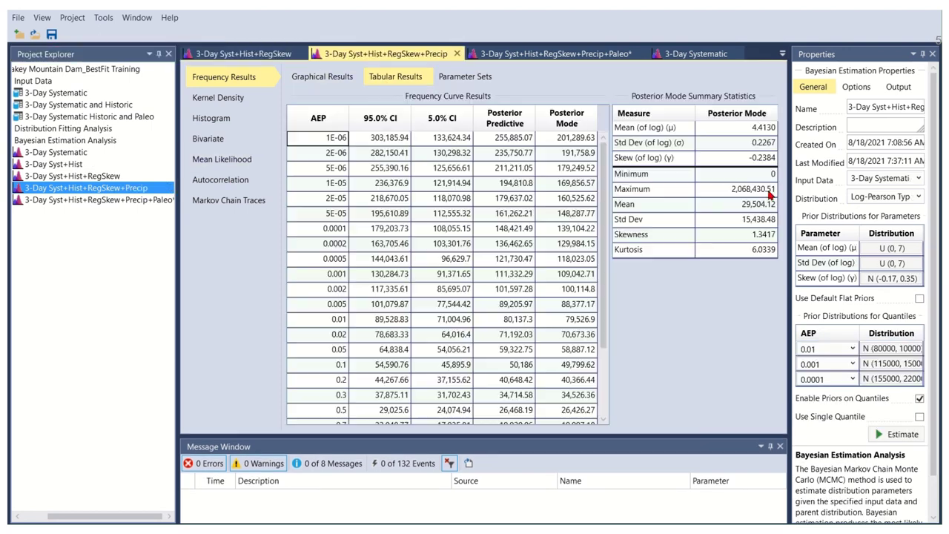
{"action": "double_click", "coordinate": [165, 201]}
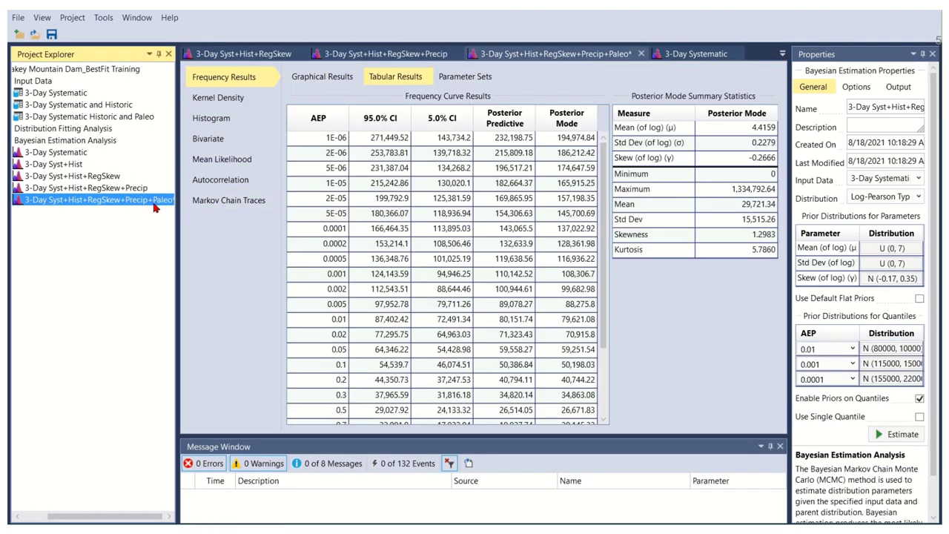
{"action": "left_click", "coordinate": [331, 82]}
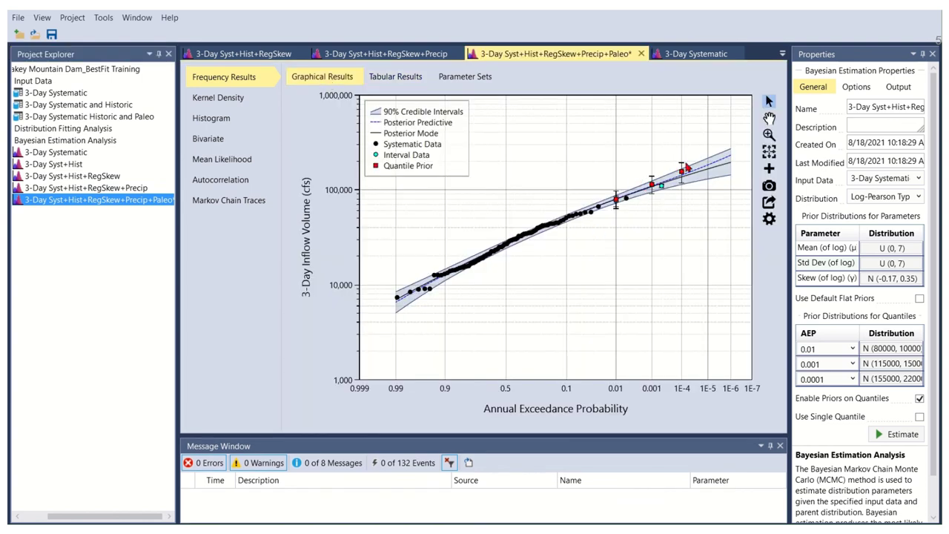